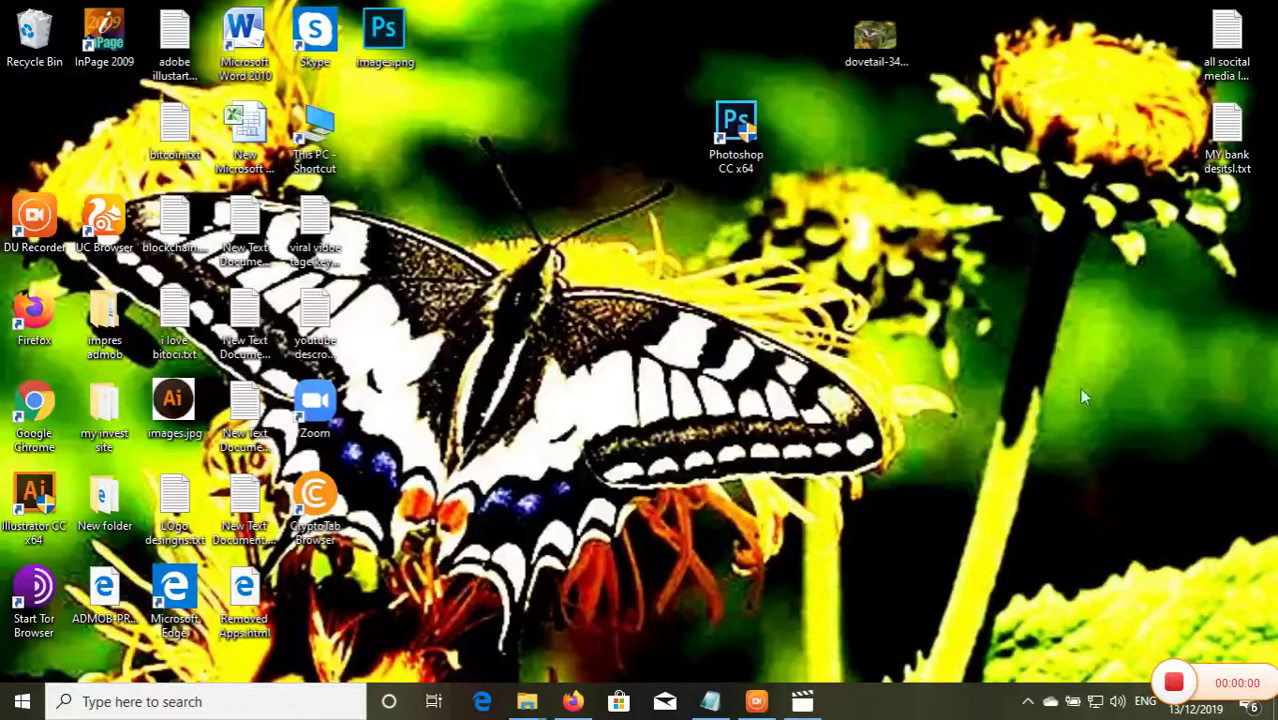
Refresh the desktop twice and select the Photoshop CC x64 shortcut
right_click(900, 180)
click(945, 239)
right_click(938, 233)
click(968, 288)
click(733, 117)
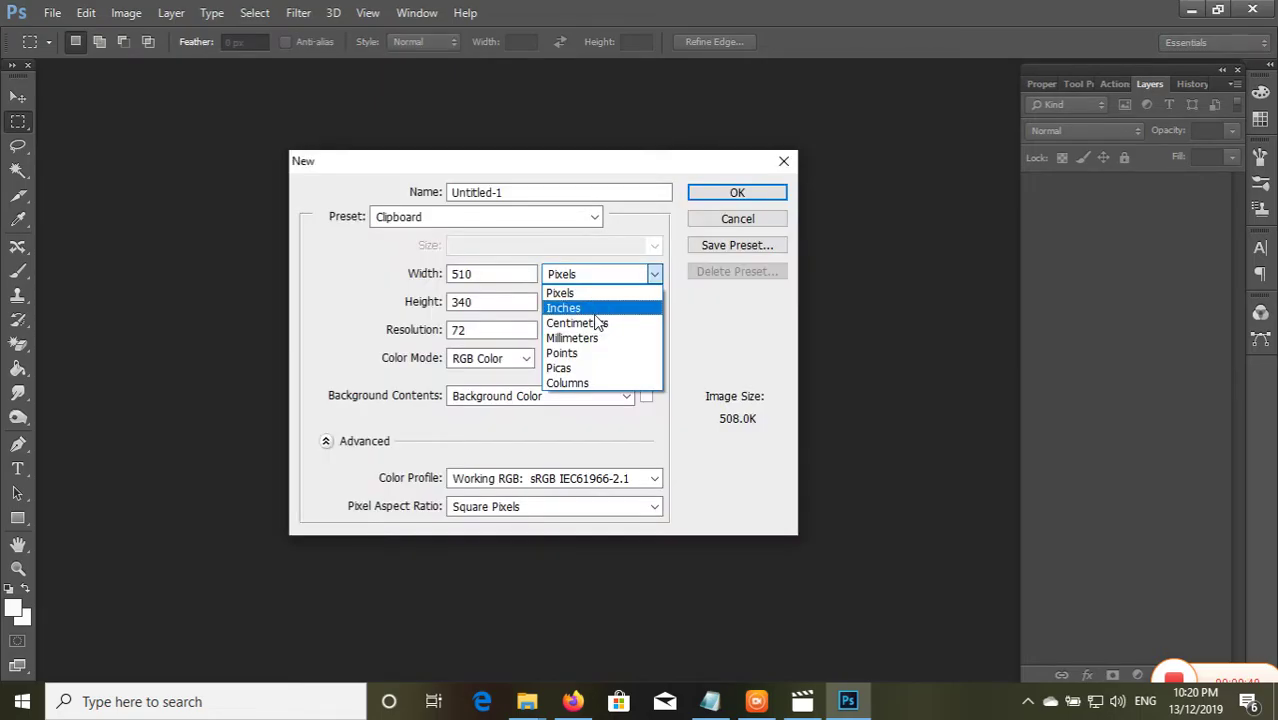
Create a blank 10 × 10-inch Untitled-1 document and centre its window in the workspace
click(590, 310)
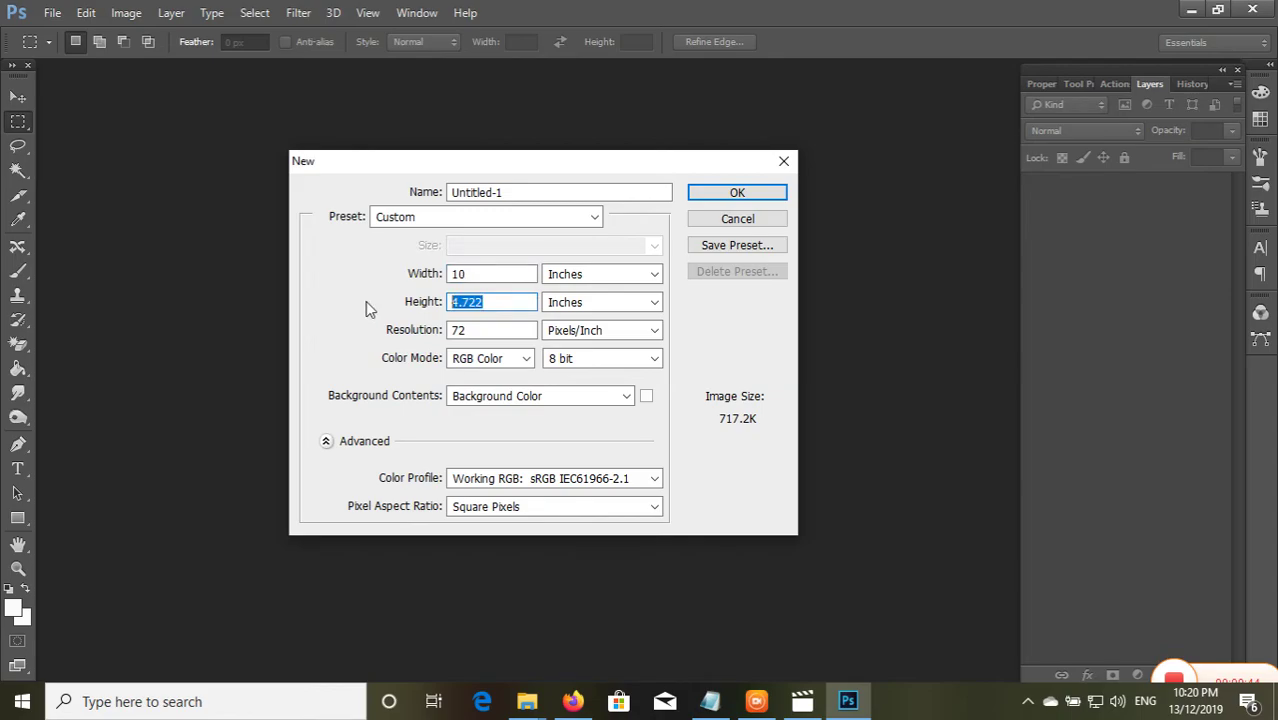
text(10)
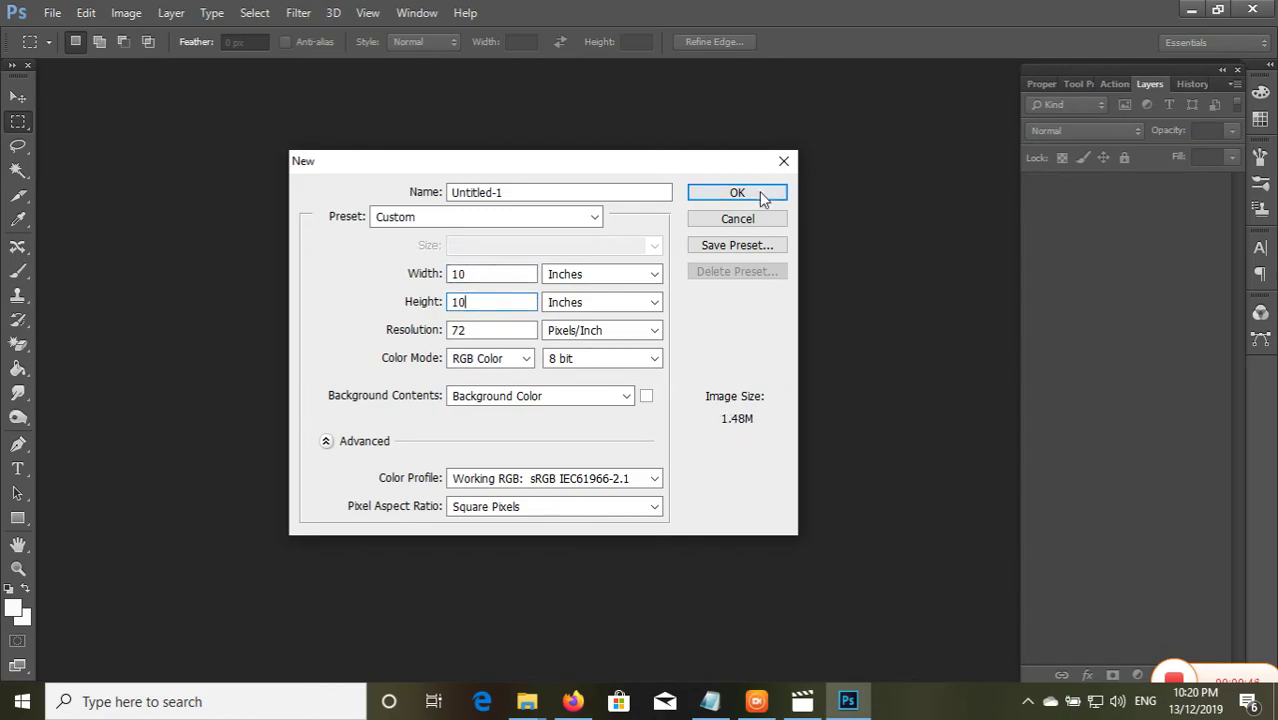
click(759, 191)
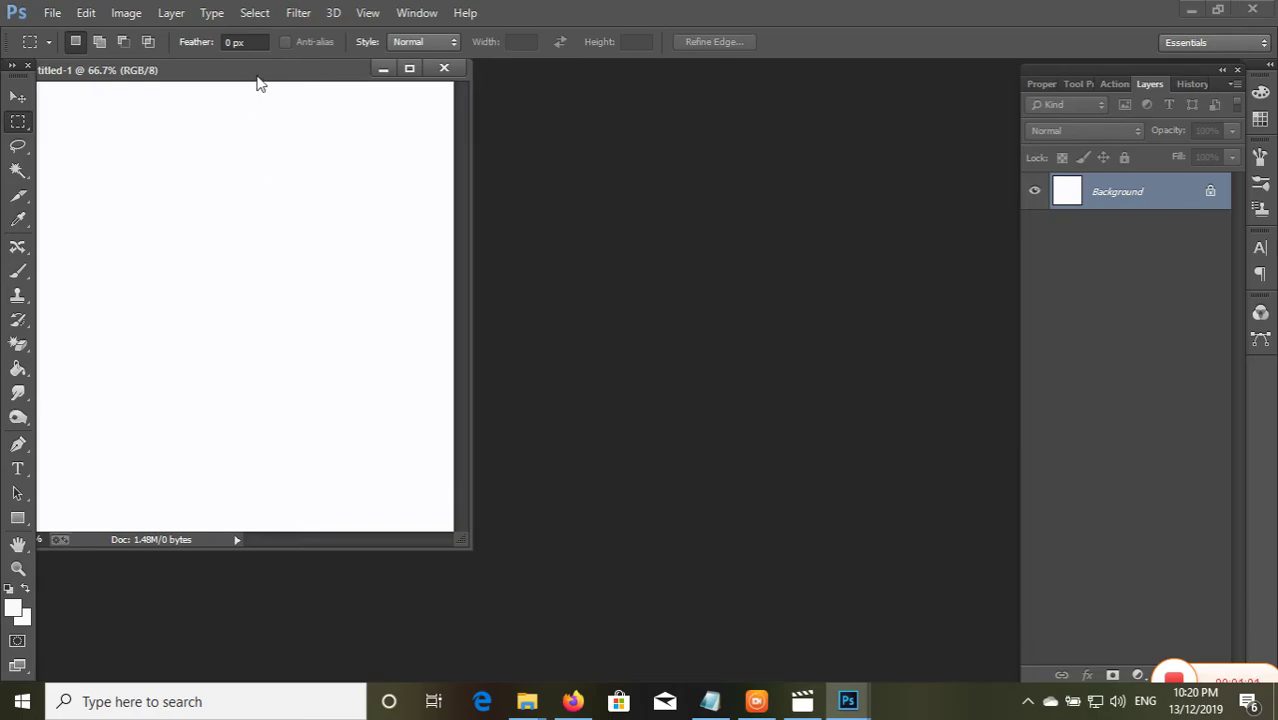
mouse_move(257, 83)
mouse_down()
mouse_move(614, 163)
mouse_move(605, 80)
mouse_up()
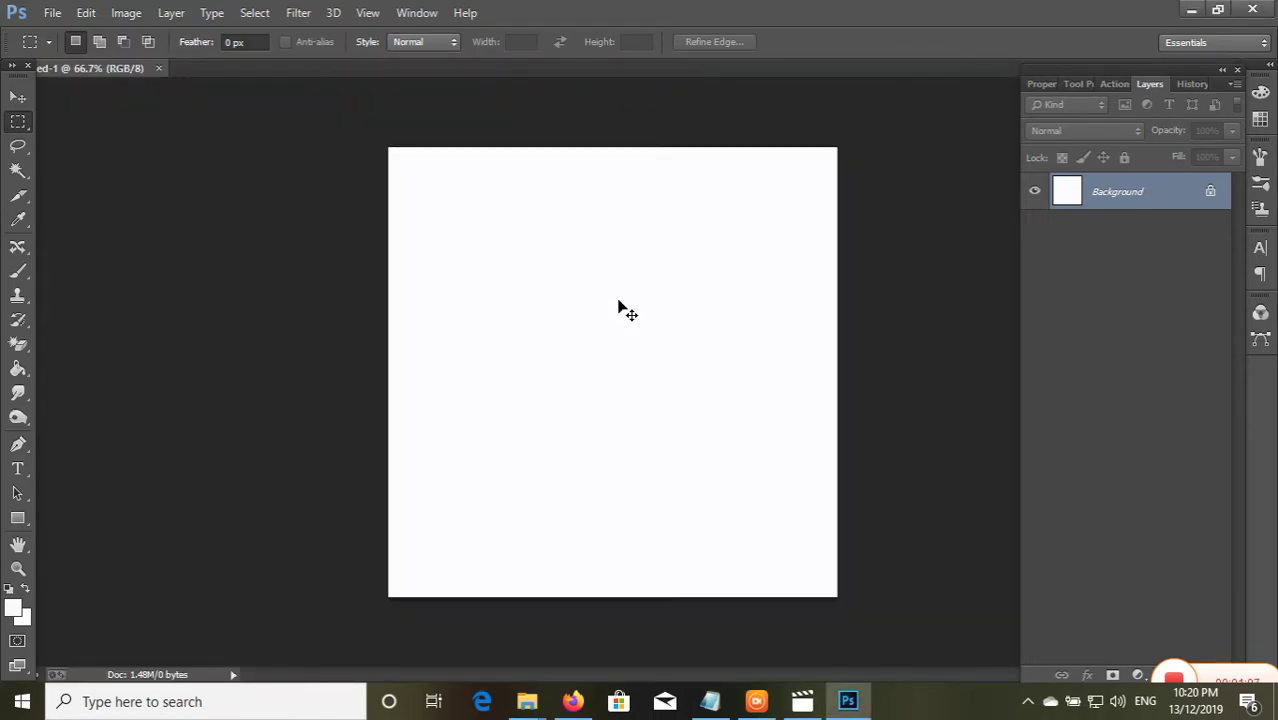
Paste the butterfly photo onto the canvas and convert the Background into Layer 0
click(52, 12)
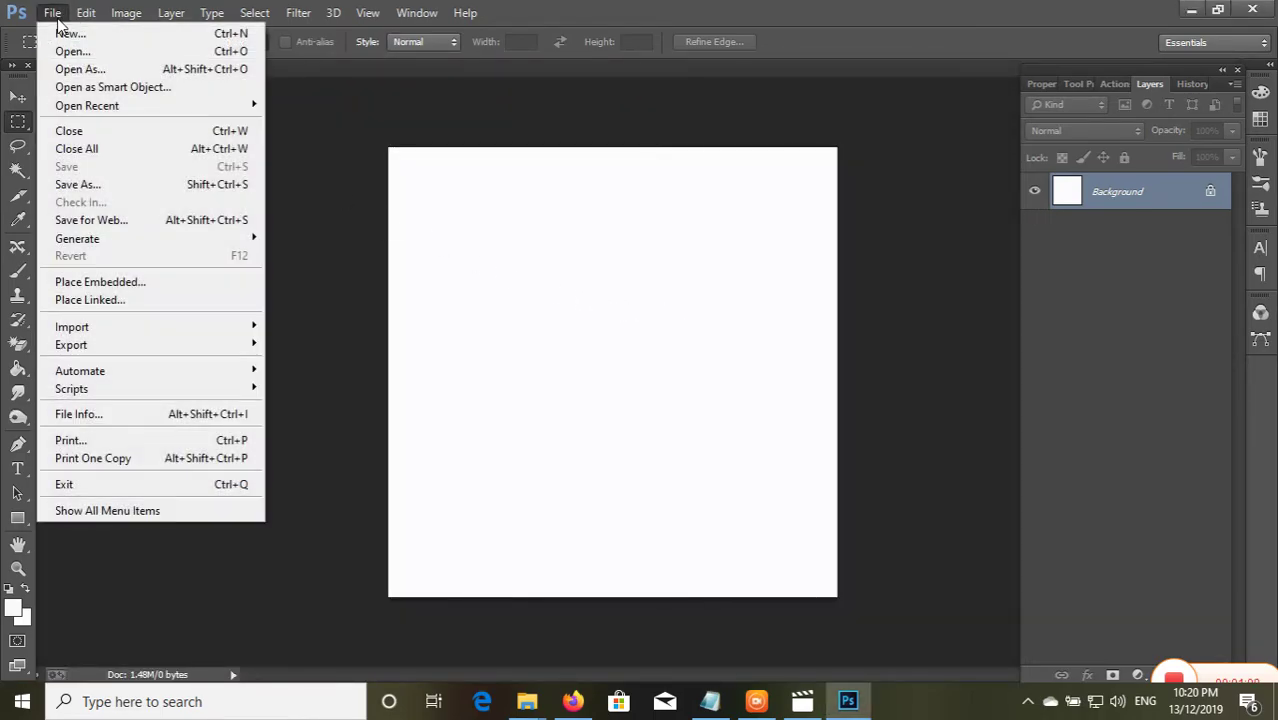
click(86, 18)
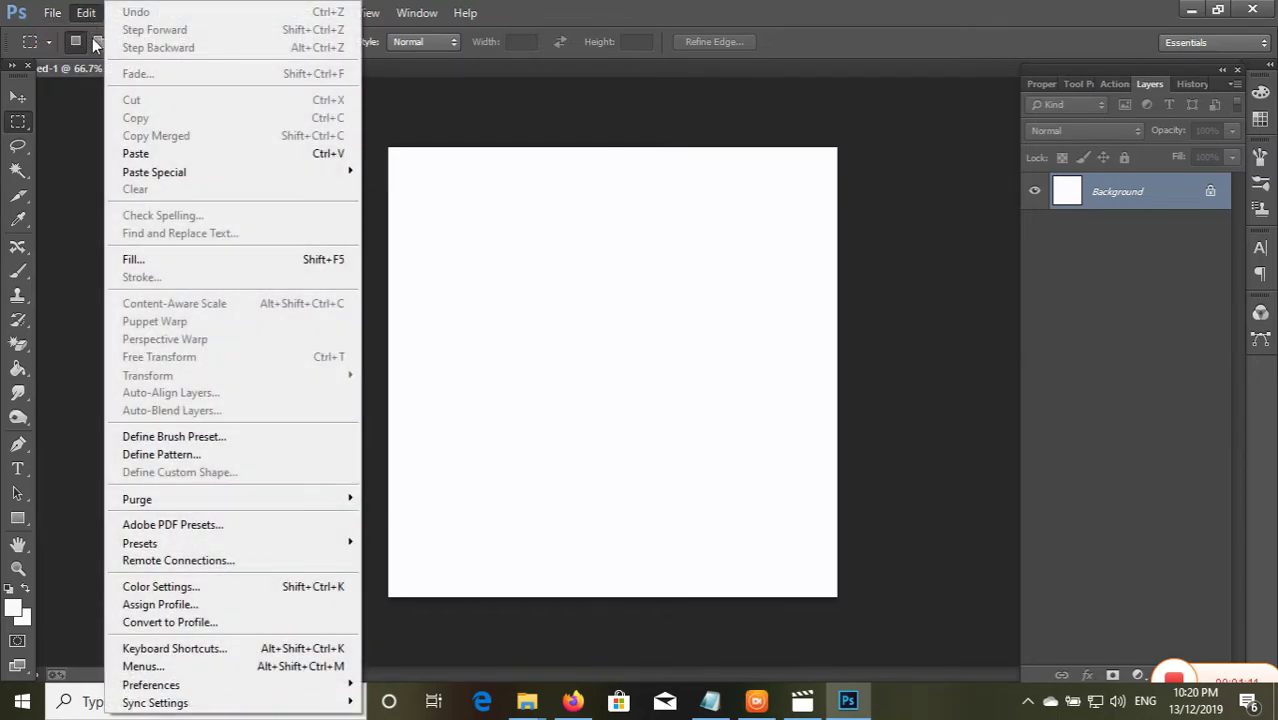
click(172, 160)
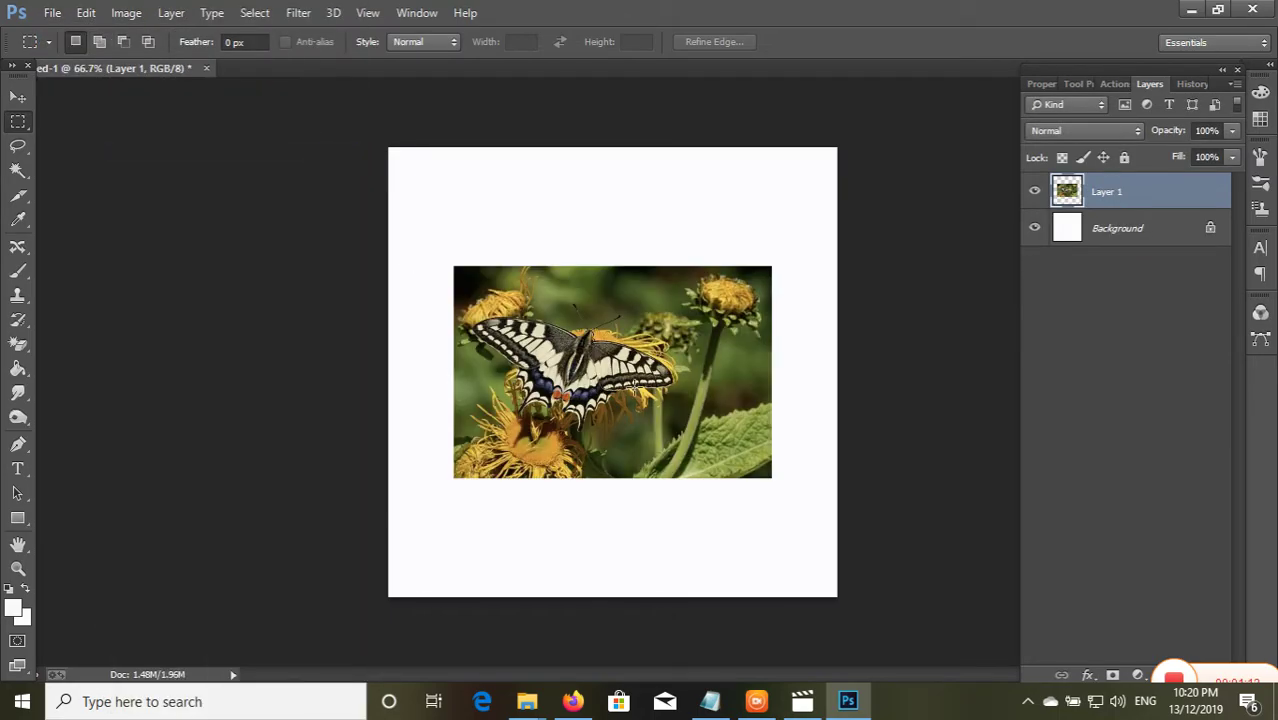
click(1138, 230)
double_click(1141, 233)
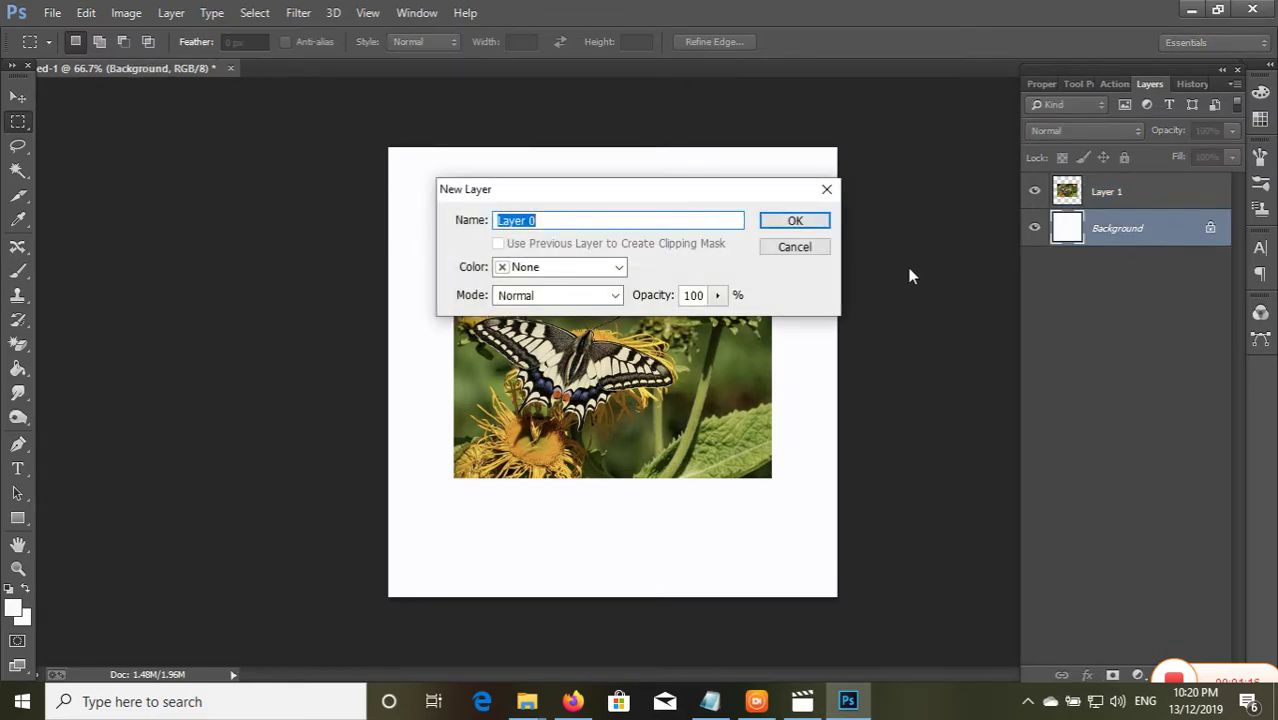
click(812, 225)
Scale the butterfly photo on Layer 1 to about 141%, spanning the canvas width
click(1139, 200)
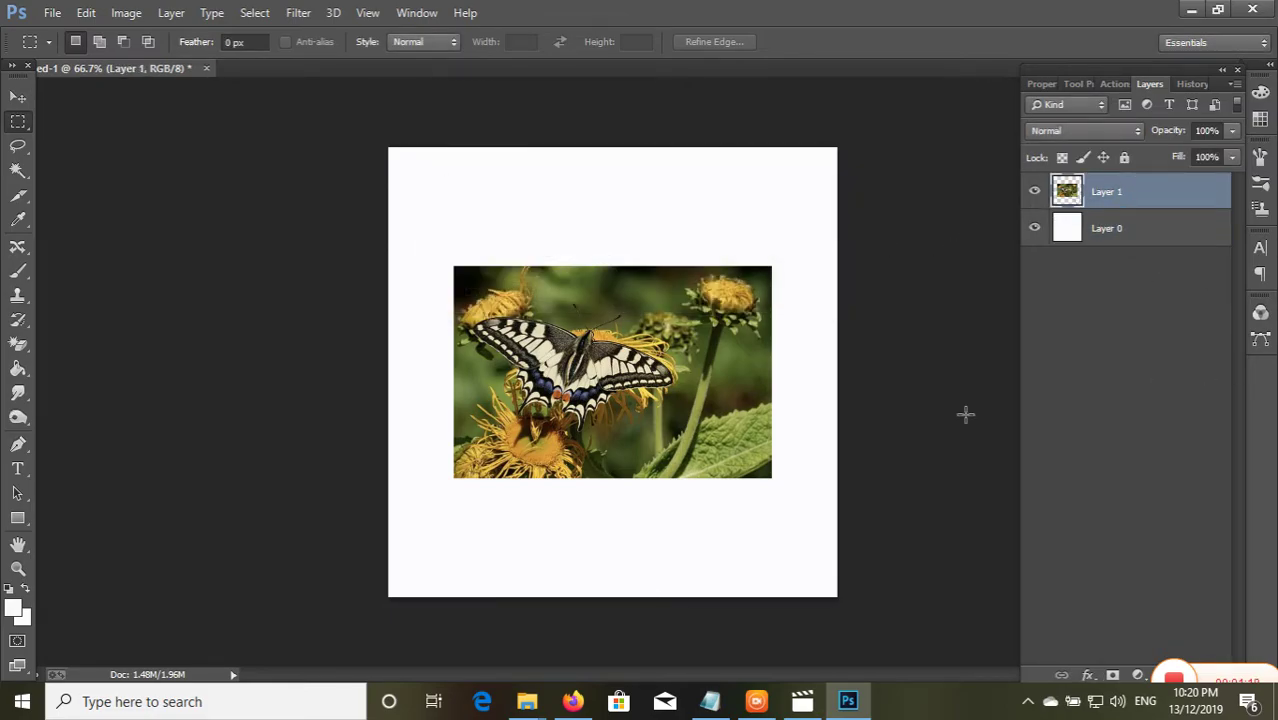
click(17, 98)
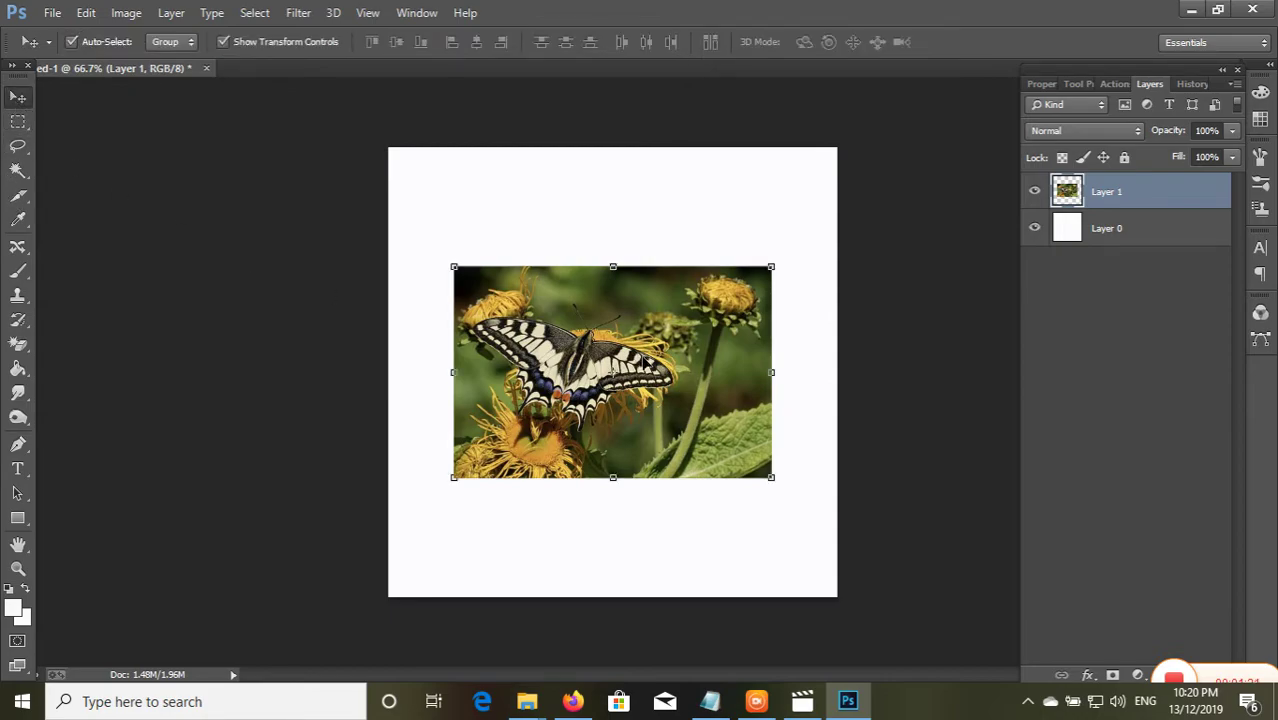
drag(772, 478, 838, 519)
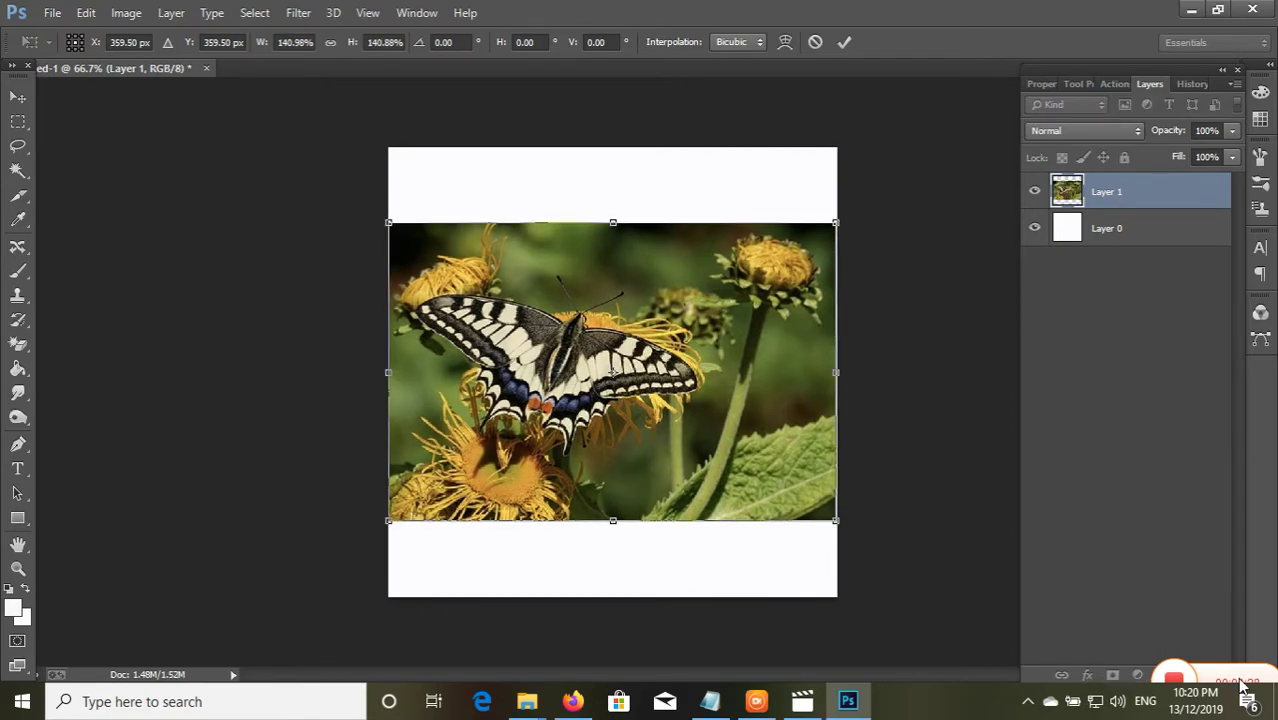
mouse_move(1240, 685)
mouse_down()
mouse_move(187, 455)
mouse_move(147, 645)
mouse_move(110, 703)
mouse_up()
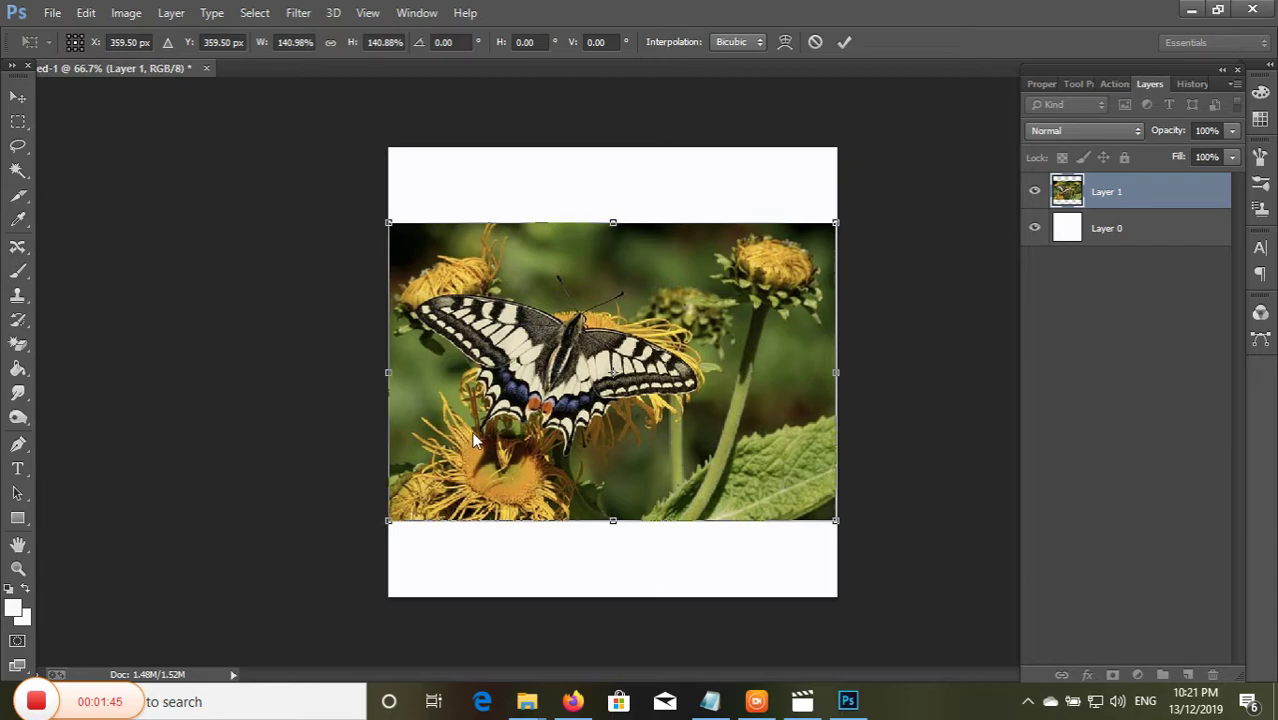
click(844, 42)
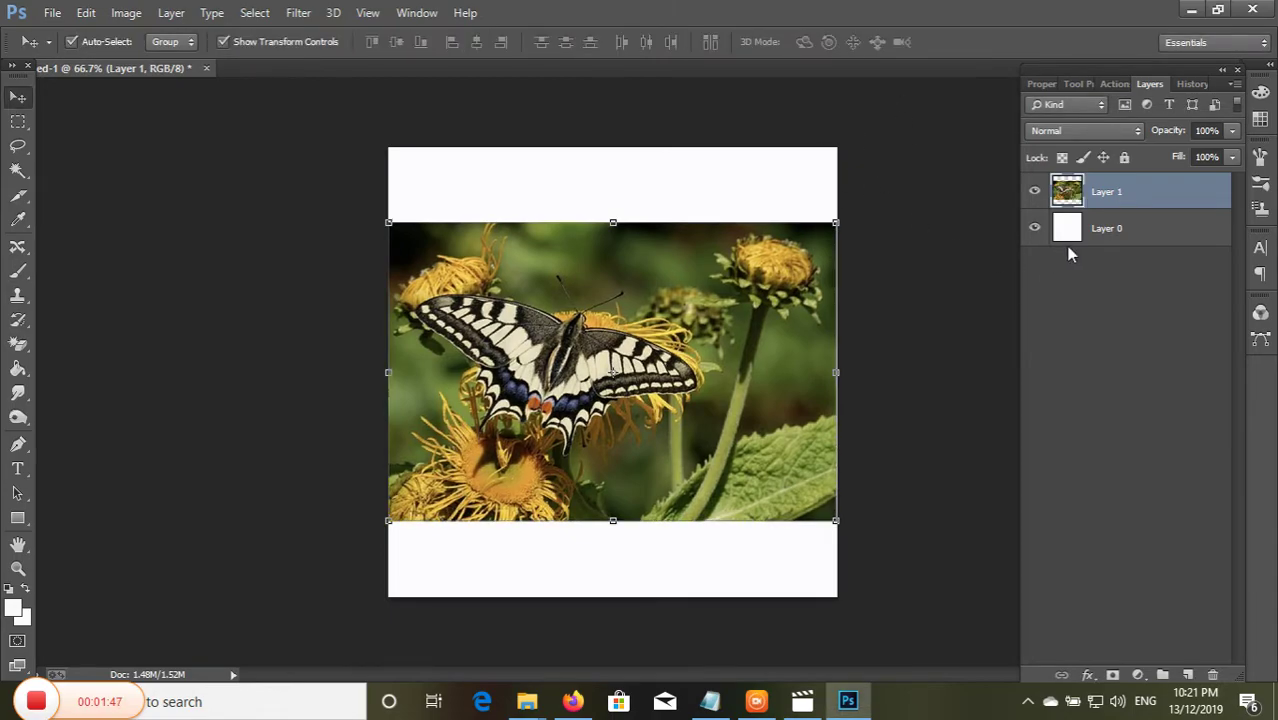
Add a Brightness/Contrast layer above Layer 1 with brightness 150 and contrast 100
click(1100, 230)
click(1113, 205)
click(1138, 675)
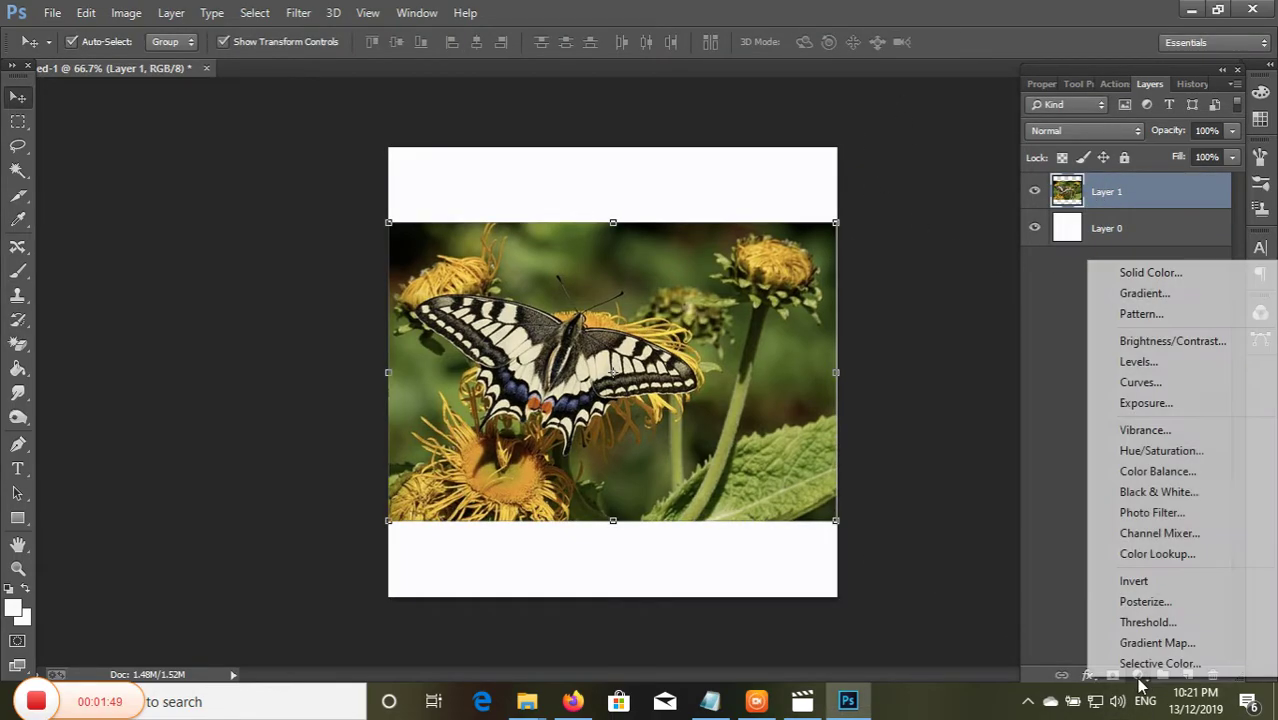
click(1136, 345)
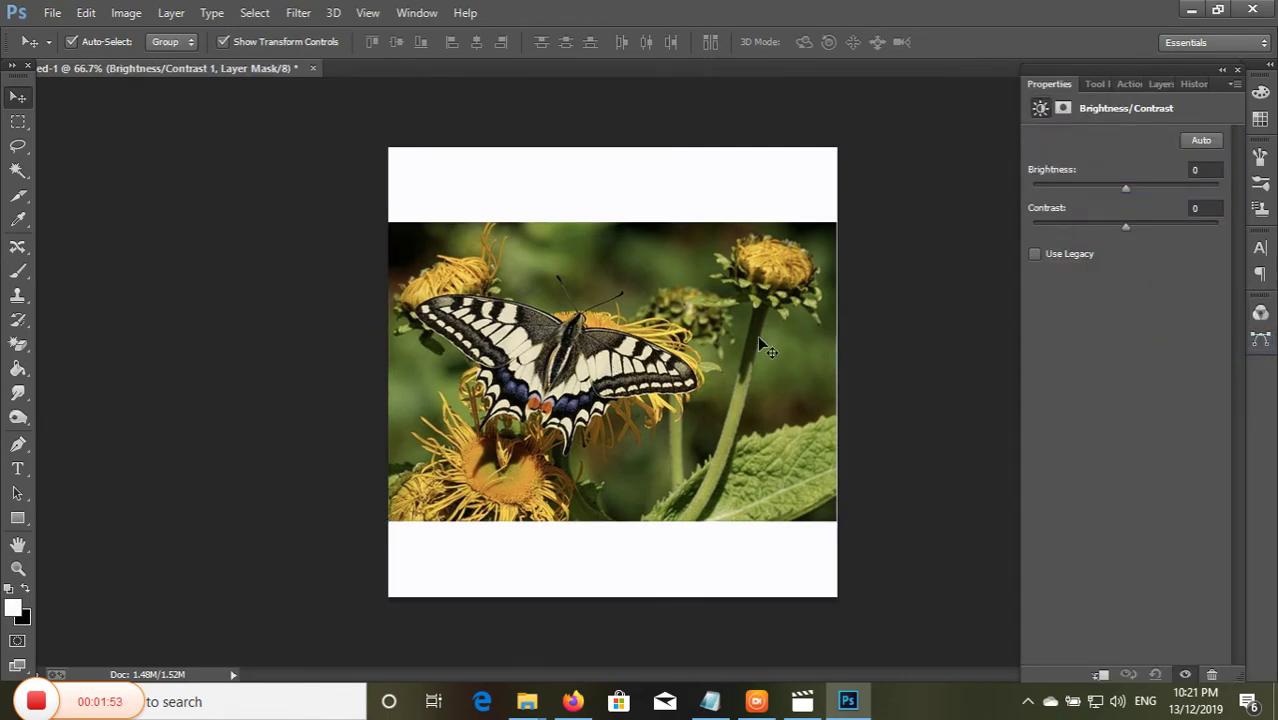
drag(1125, 189, 1219, 189)
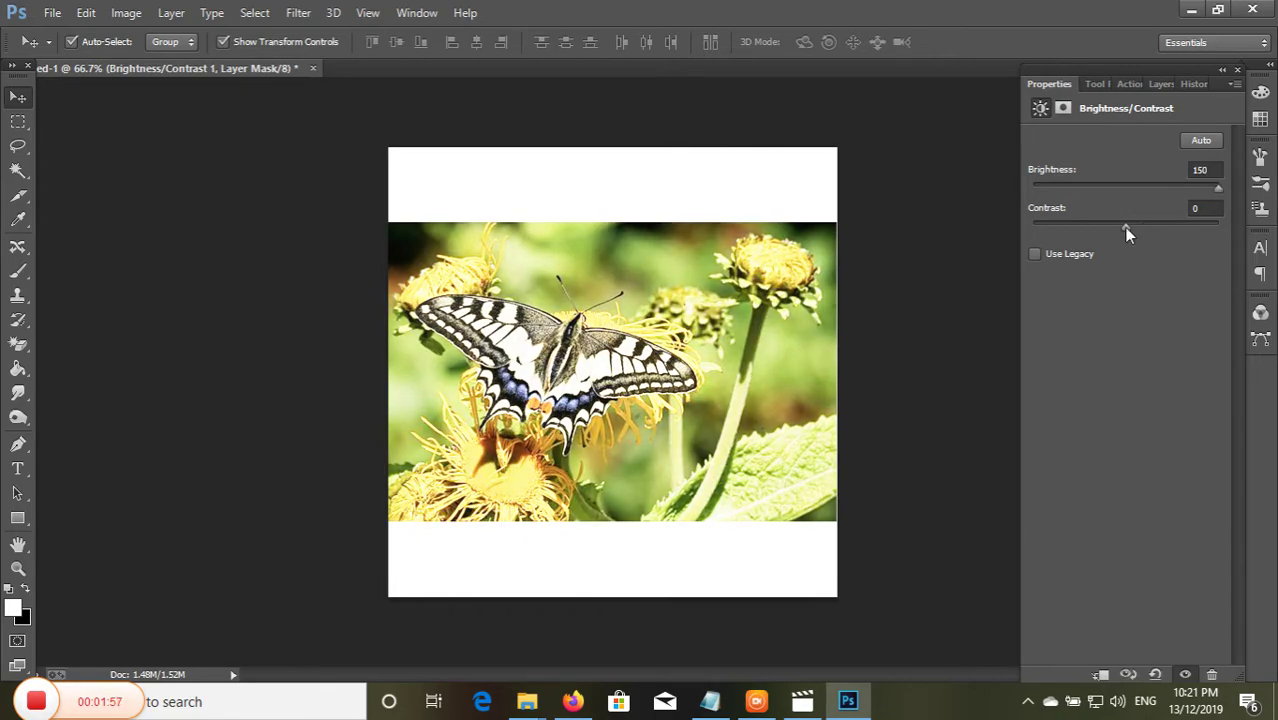
drag(1126, 228, 1220, 228)
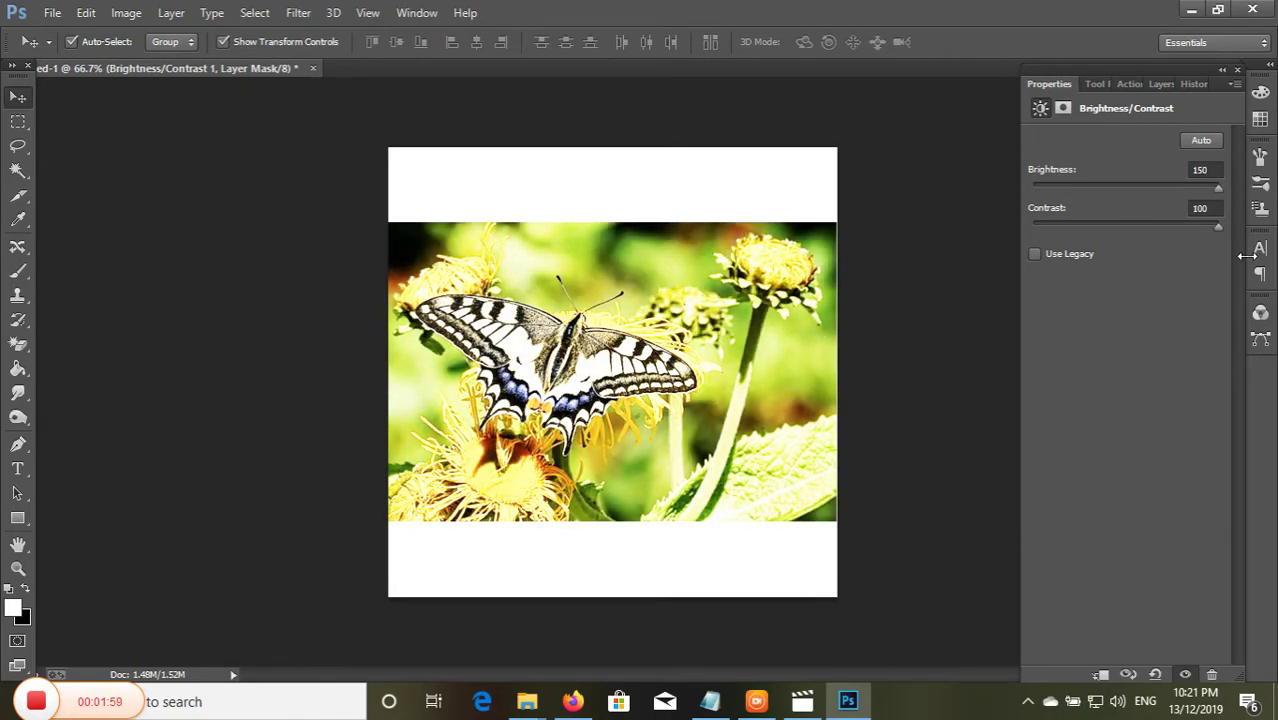
click(1162, 84)
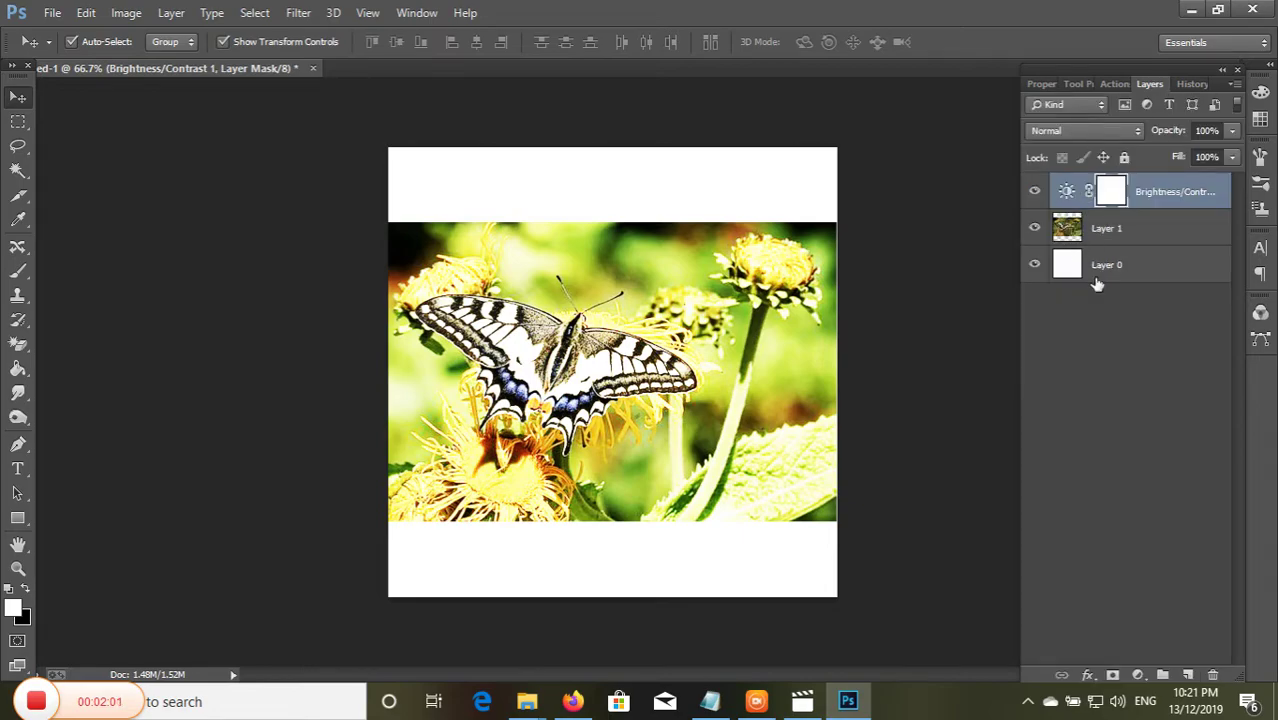
Add a Levels adjustment layer with black input 97 and white input 227
click(1187, 676)
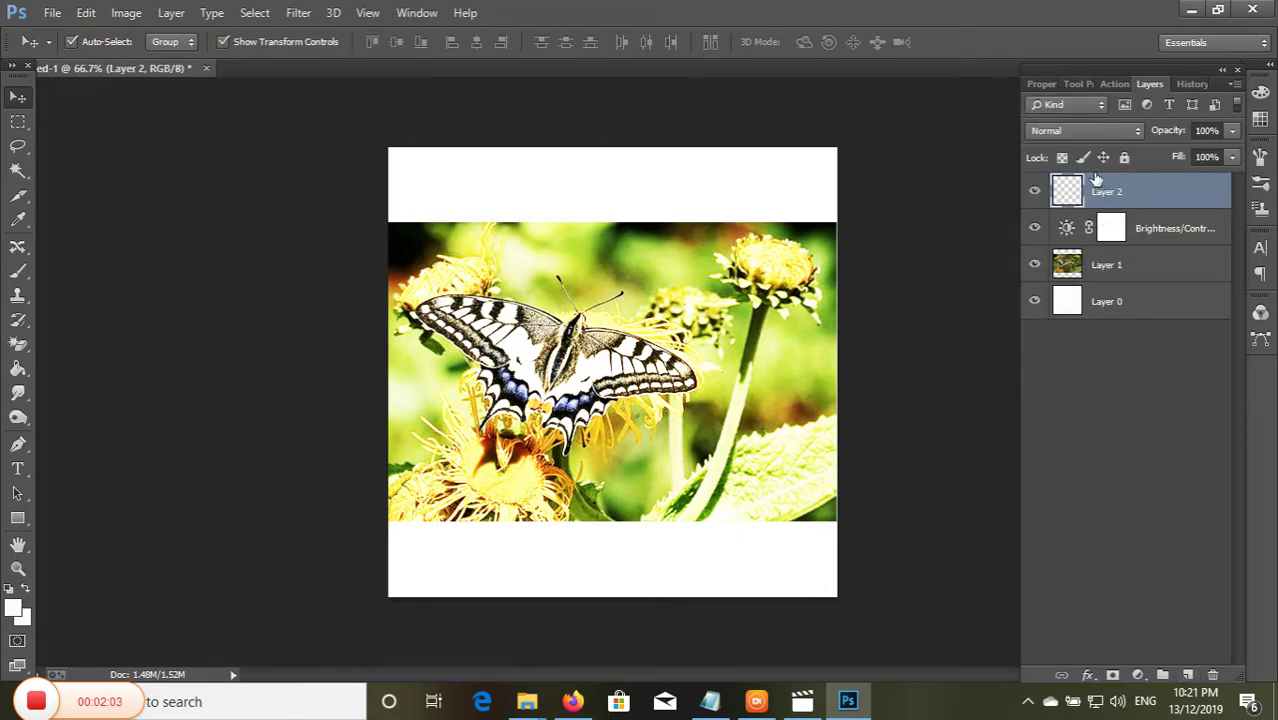
click(1137, 678)
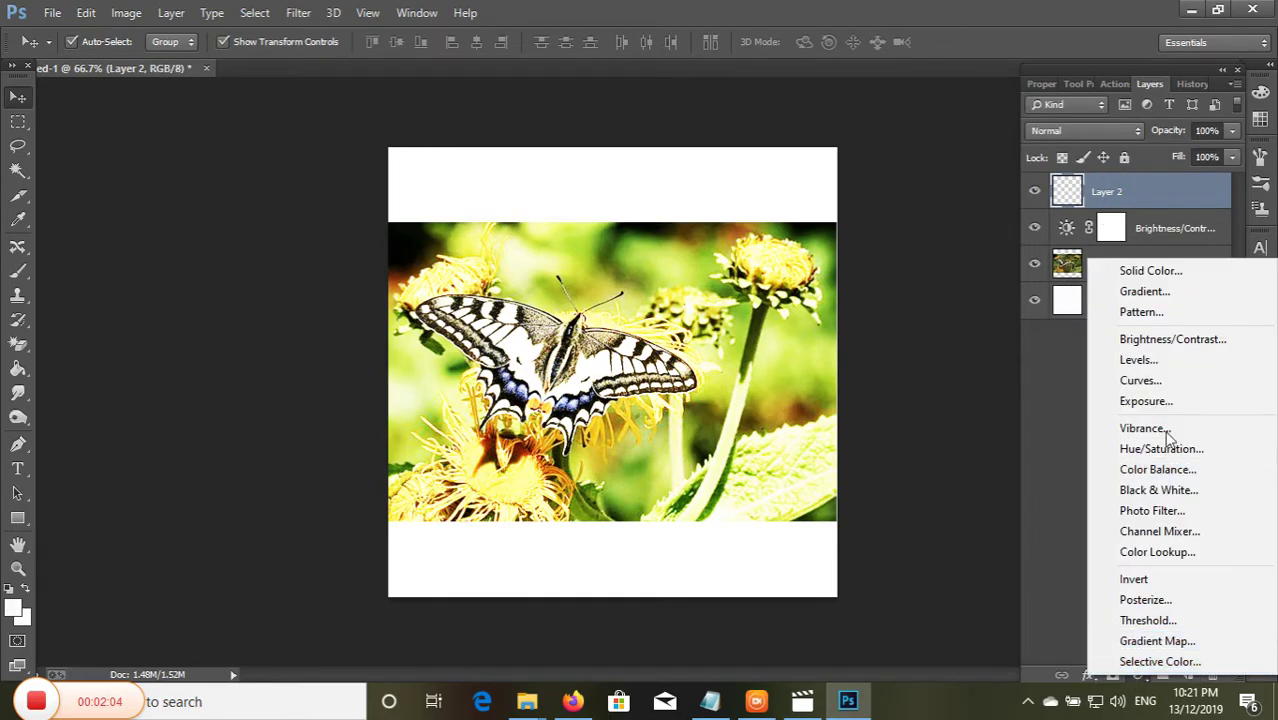
click(1157, 366)
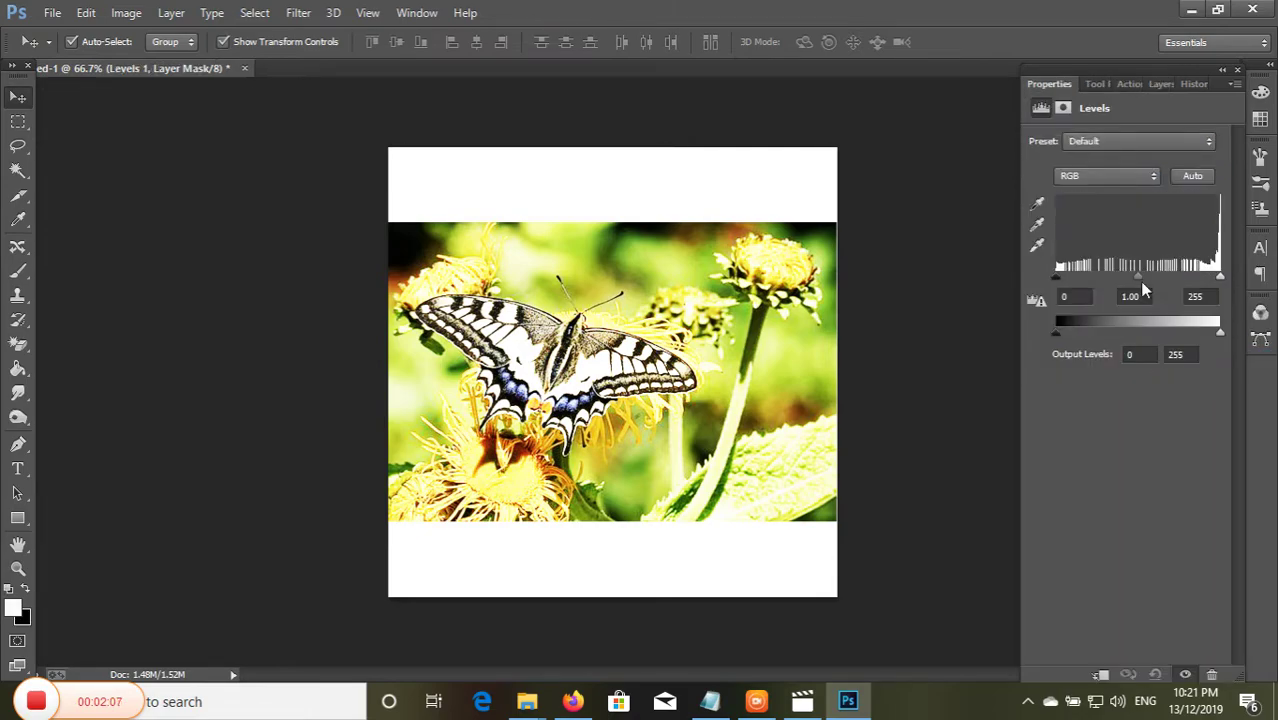
drag(1058, 277, 1104, 278)
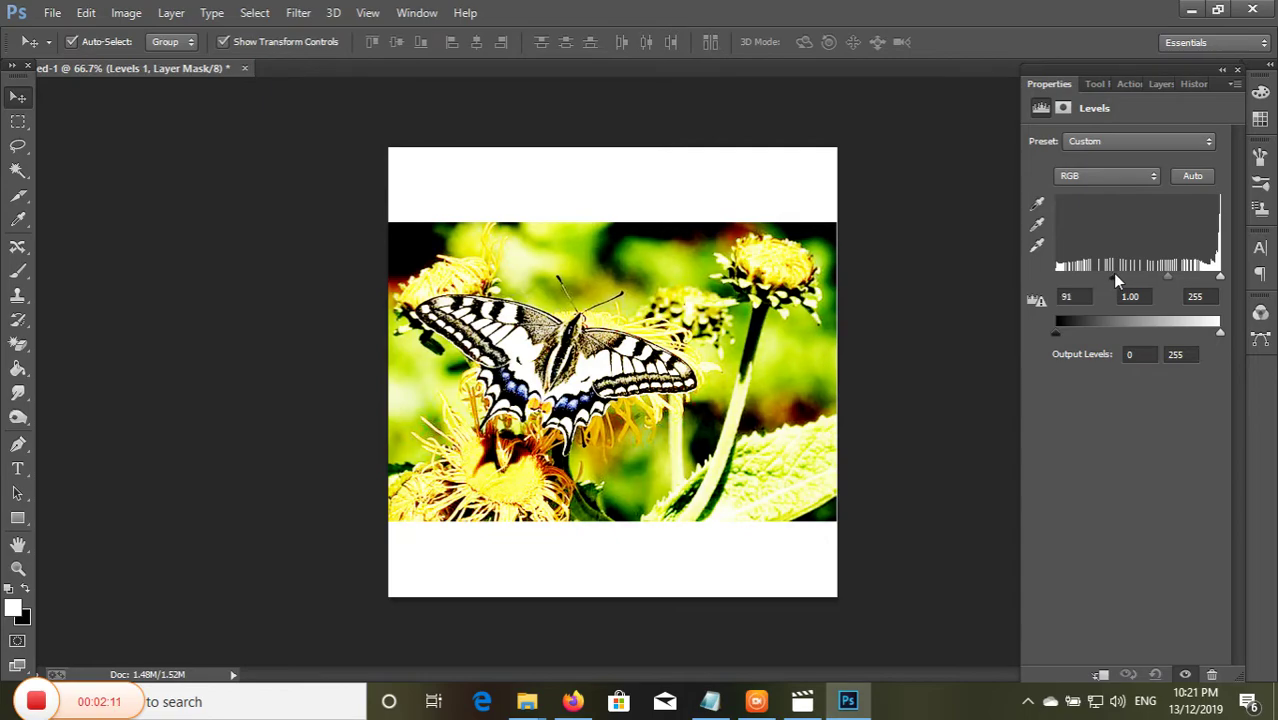
drag(1104, 278, 1118, 278)
drag(1224, 278, 1204, 285)
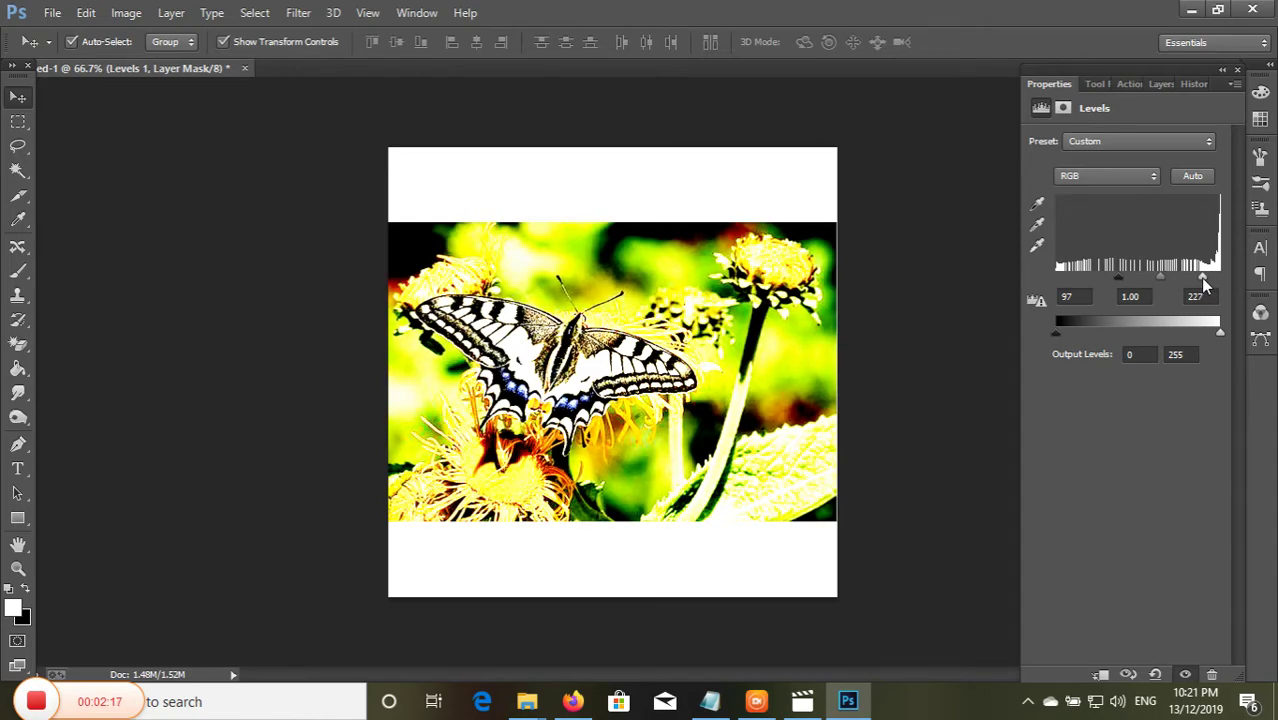
click(1159, 85)
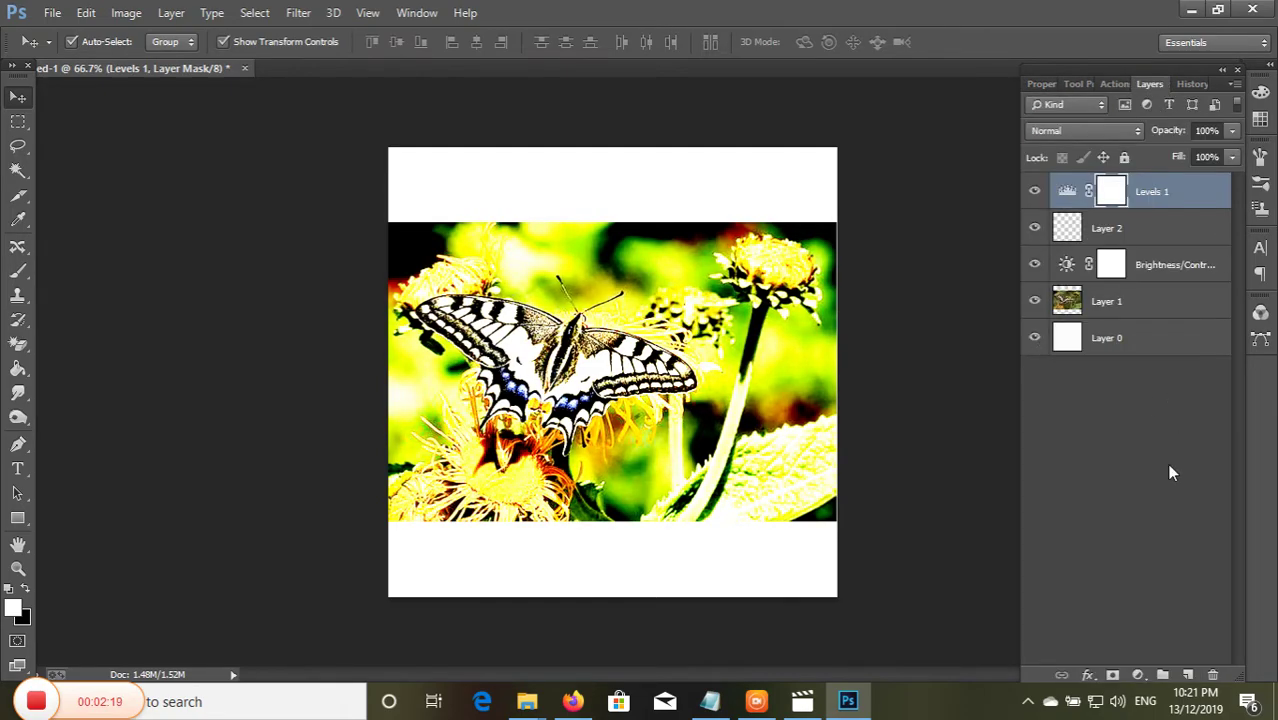
Add a Curves adjustment layer raising the midtone point from 135 to 175
click(1146, 672)
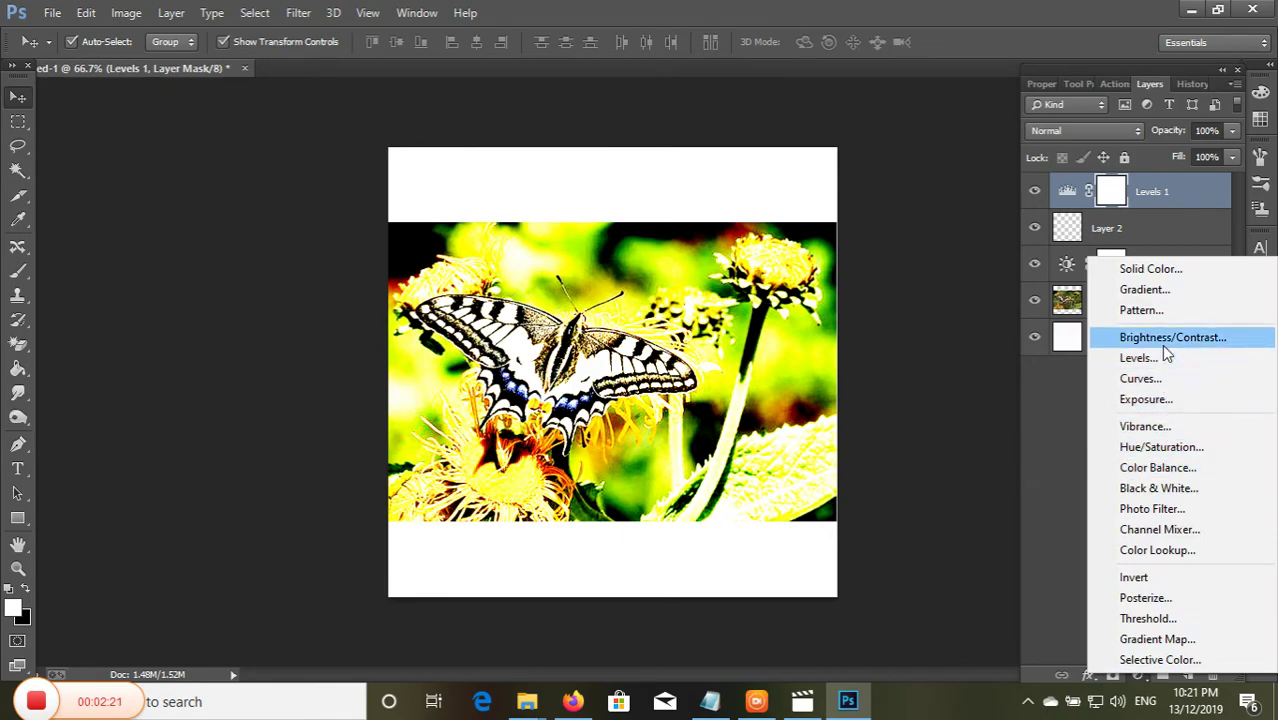
click(1158, 378)
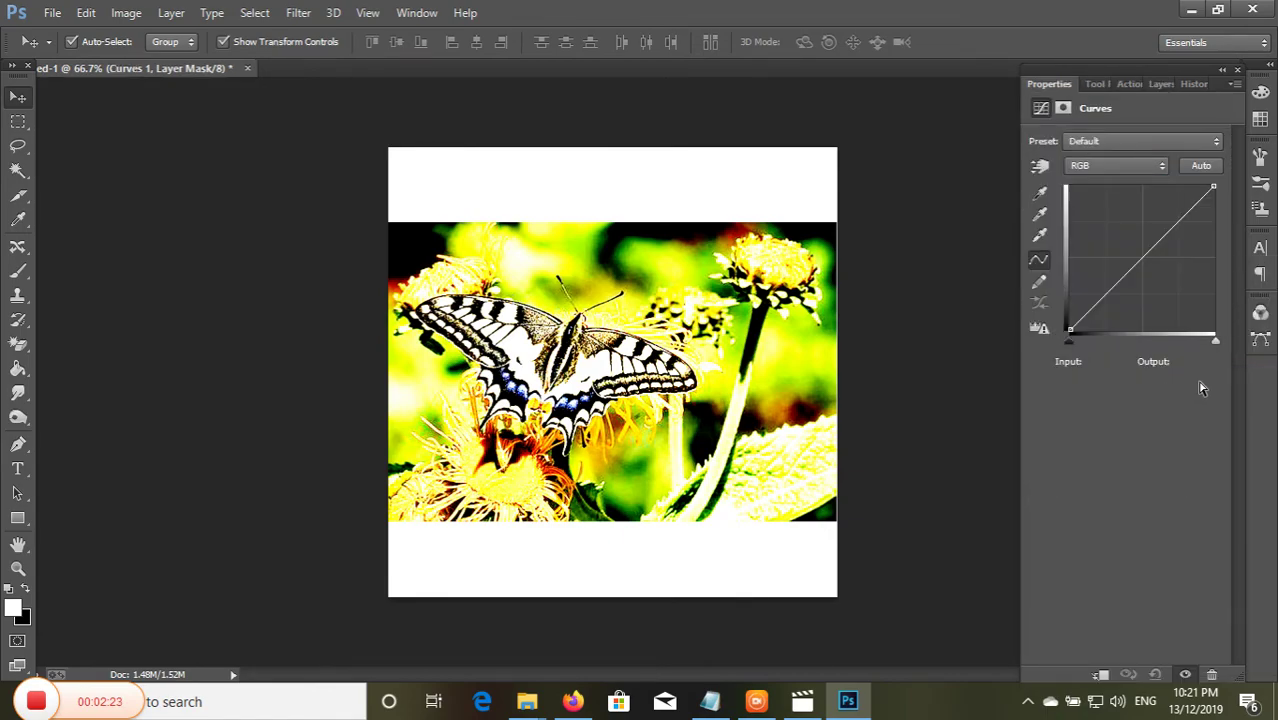
drag(1147, 253, 1150, 231)
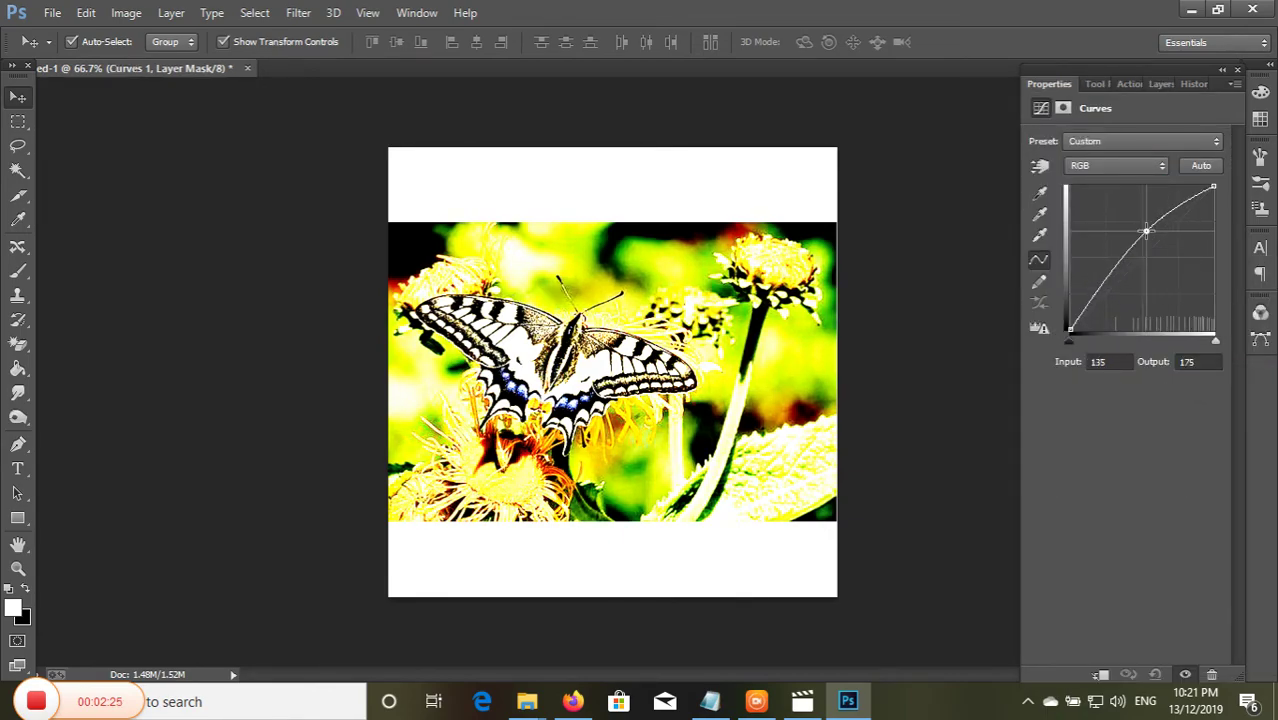
click(1160, 86)
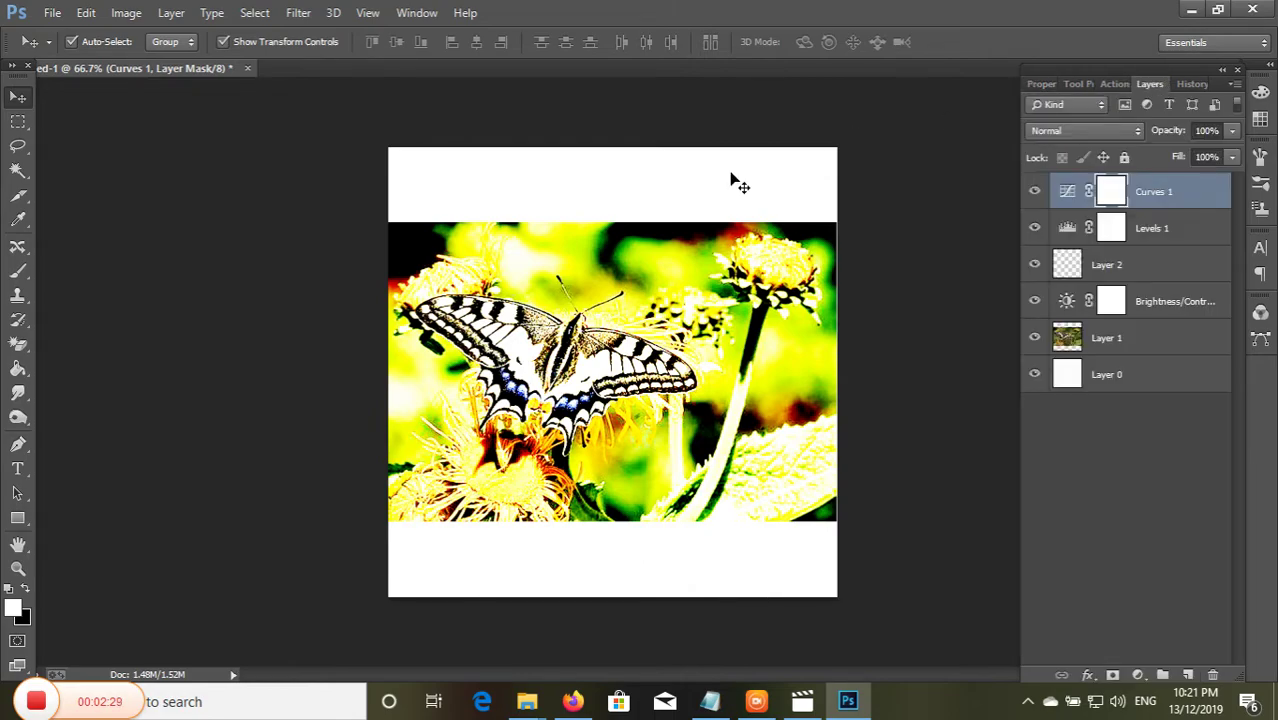
Zoom out to 50% and create a new 10 × 10-inch document
key(ctrl+minus)
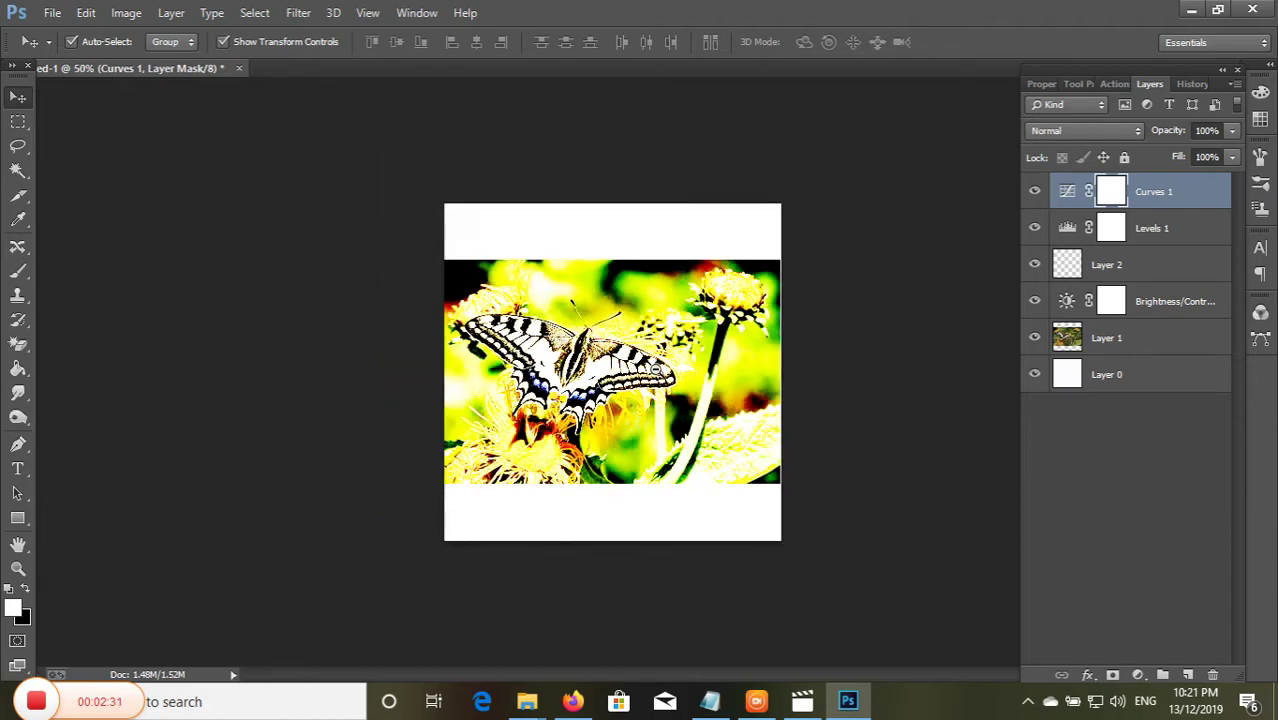
click(52, 13)
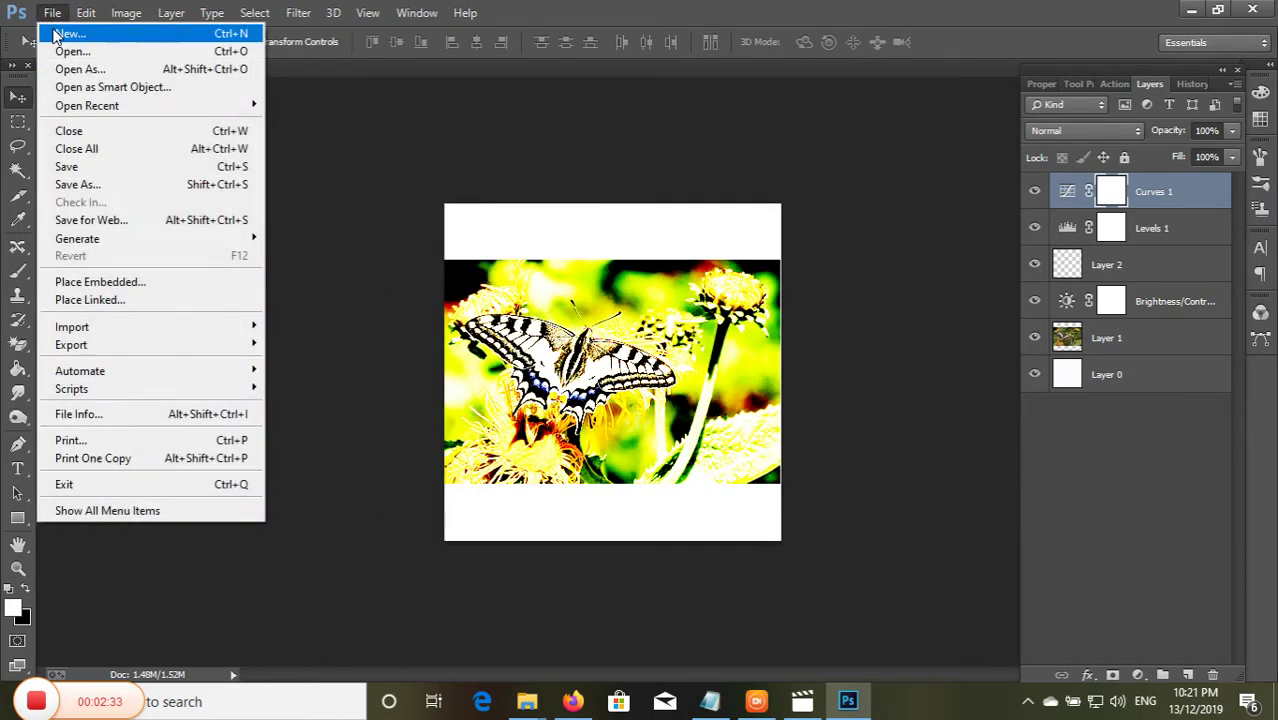
click(57, 34)
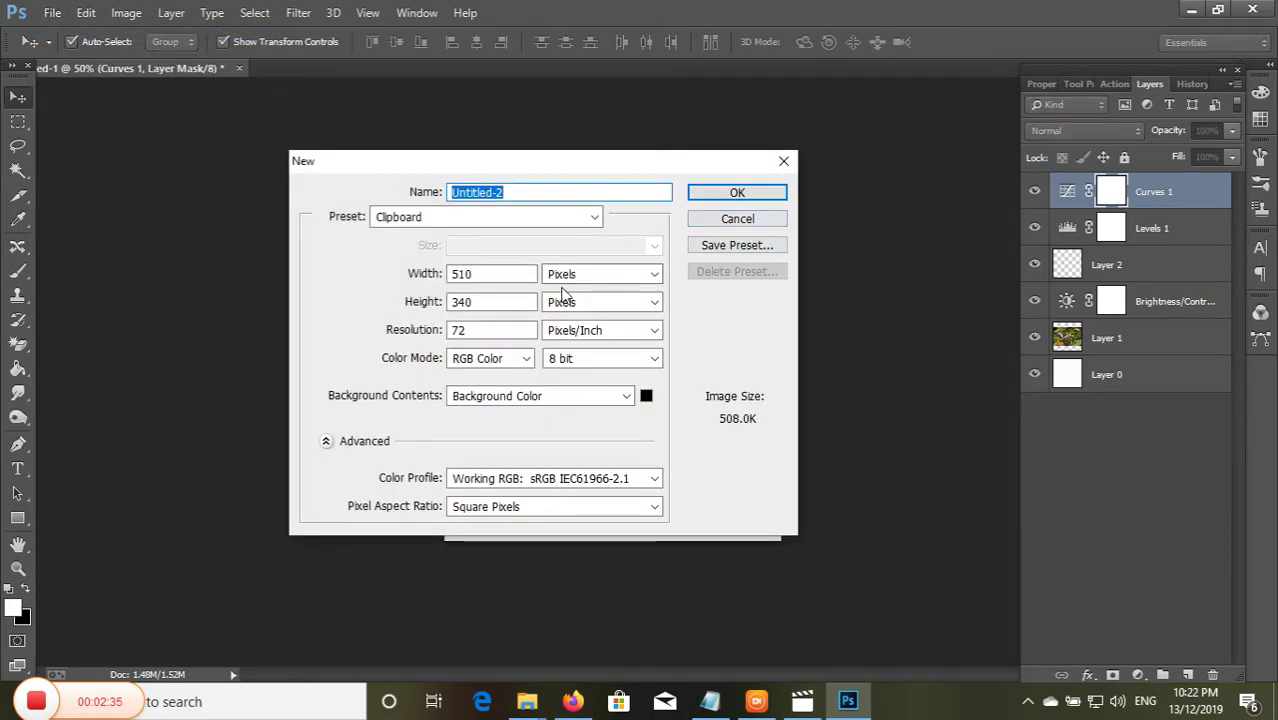
click(575, 275)
click(580, 309)
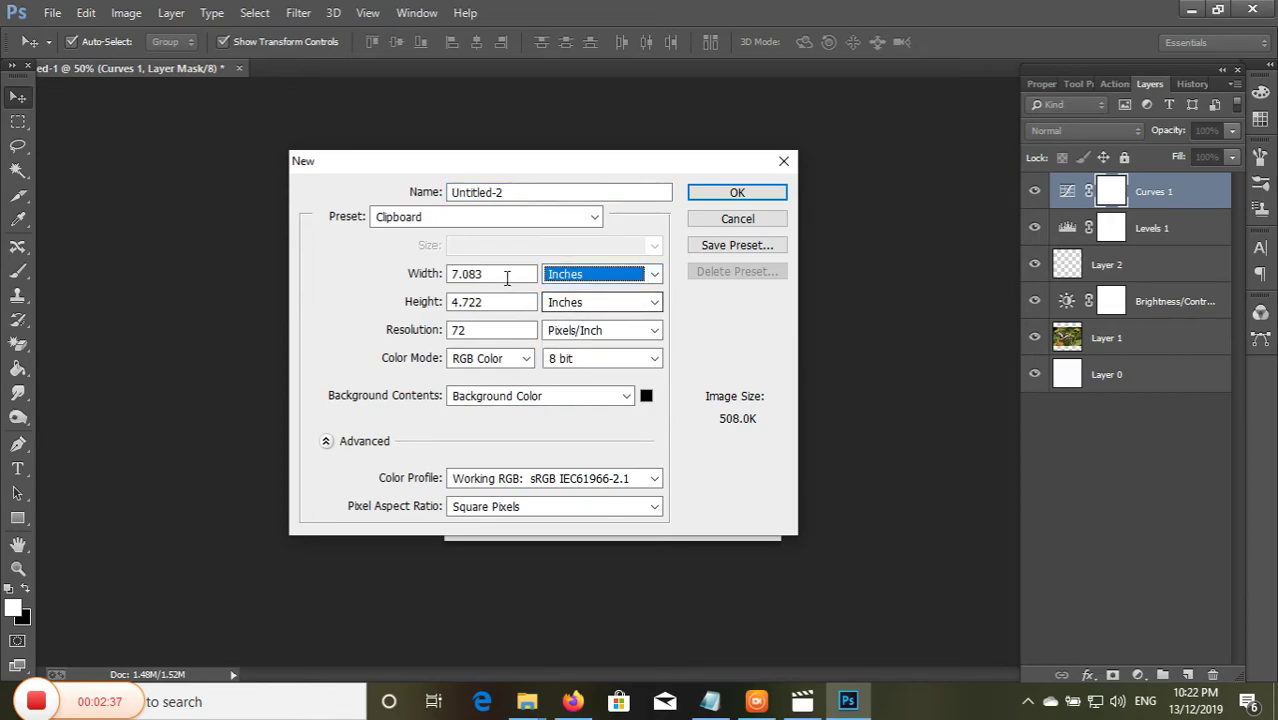
drag(506, 275, 388, 281)
text(10)
drag(500, 302, 430, 302)
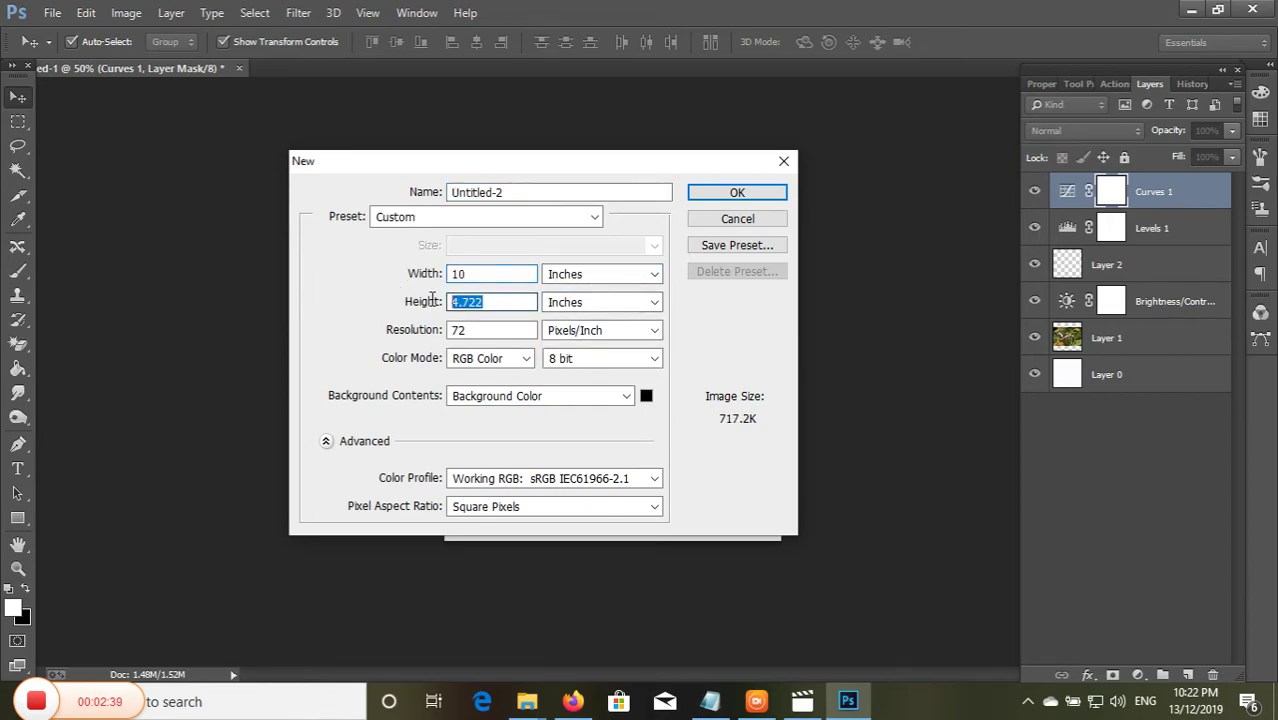
text(10)
click(703, 193)
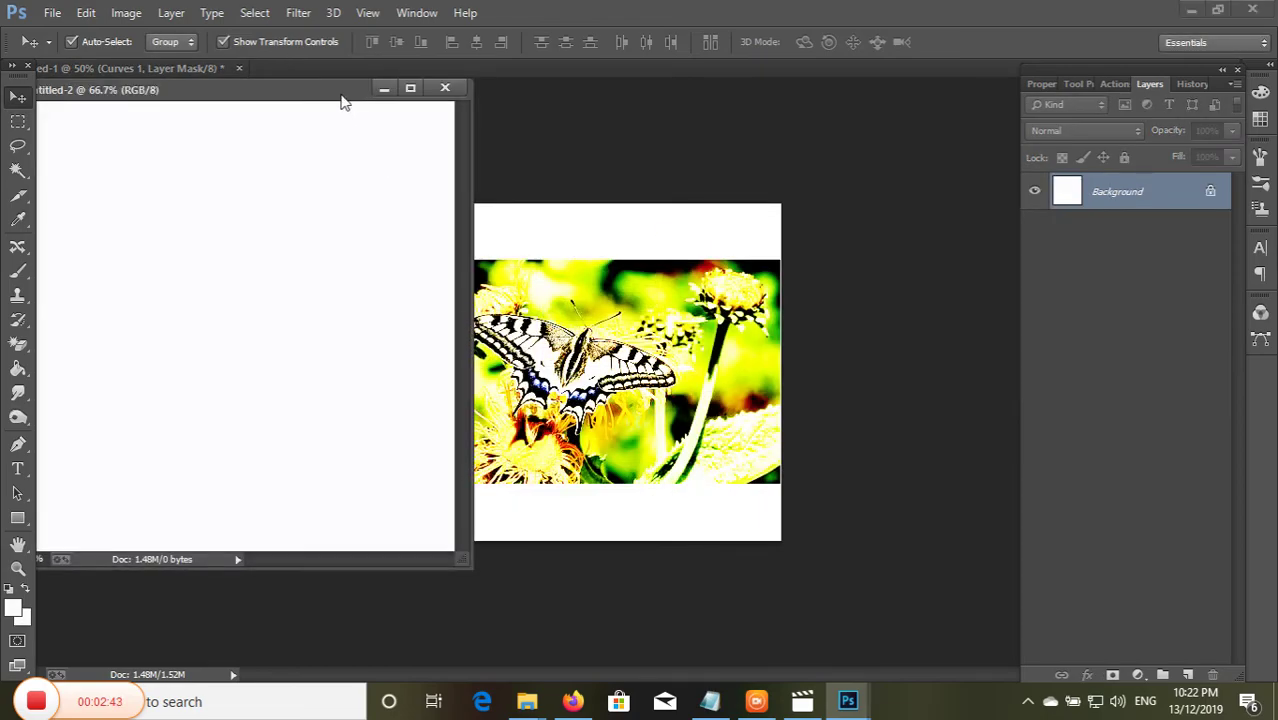
Float the butterfly document and the blank document in separate windows
drag(343, 98, 328, 155)
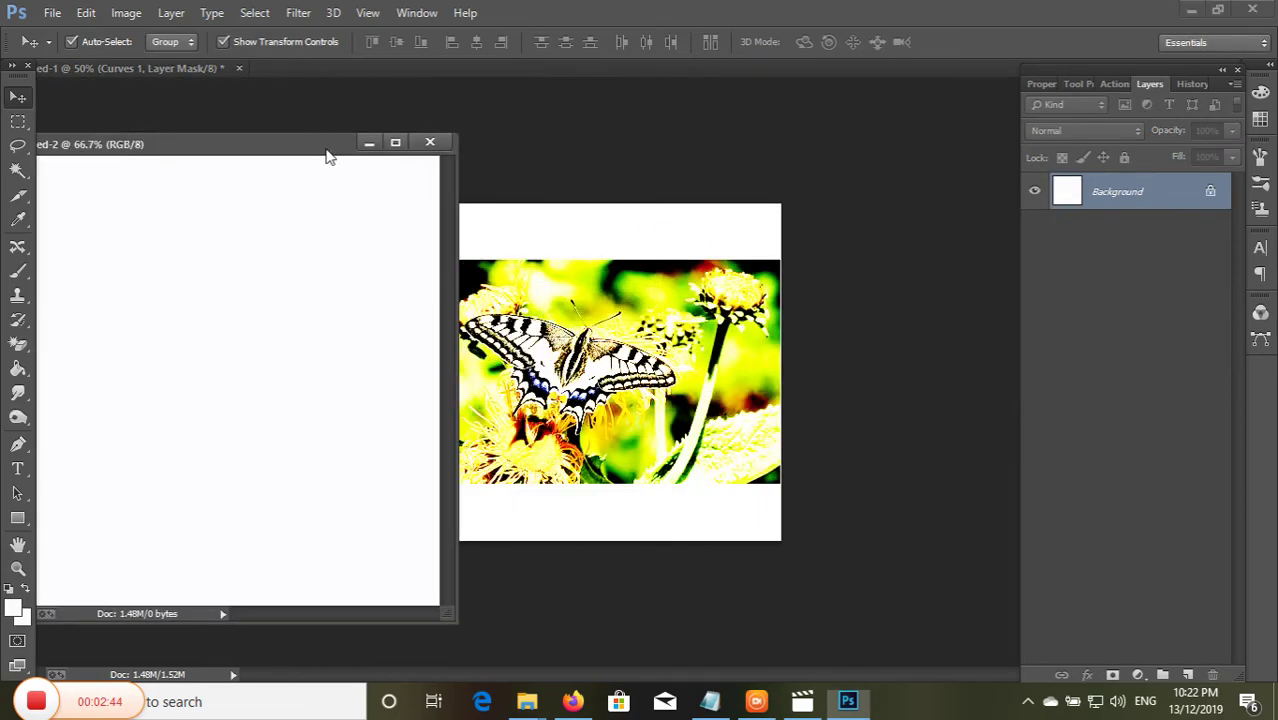
click(190, 68)
mouse_move(190, 68)
mouse_down()
mouse_move(203, 88)
mouse_move(818, 180)
mouse_up()
drag(315, 135, 401, 107)
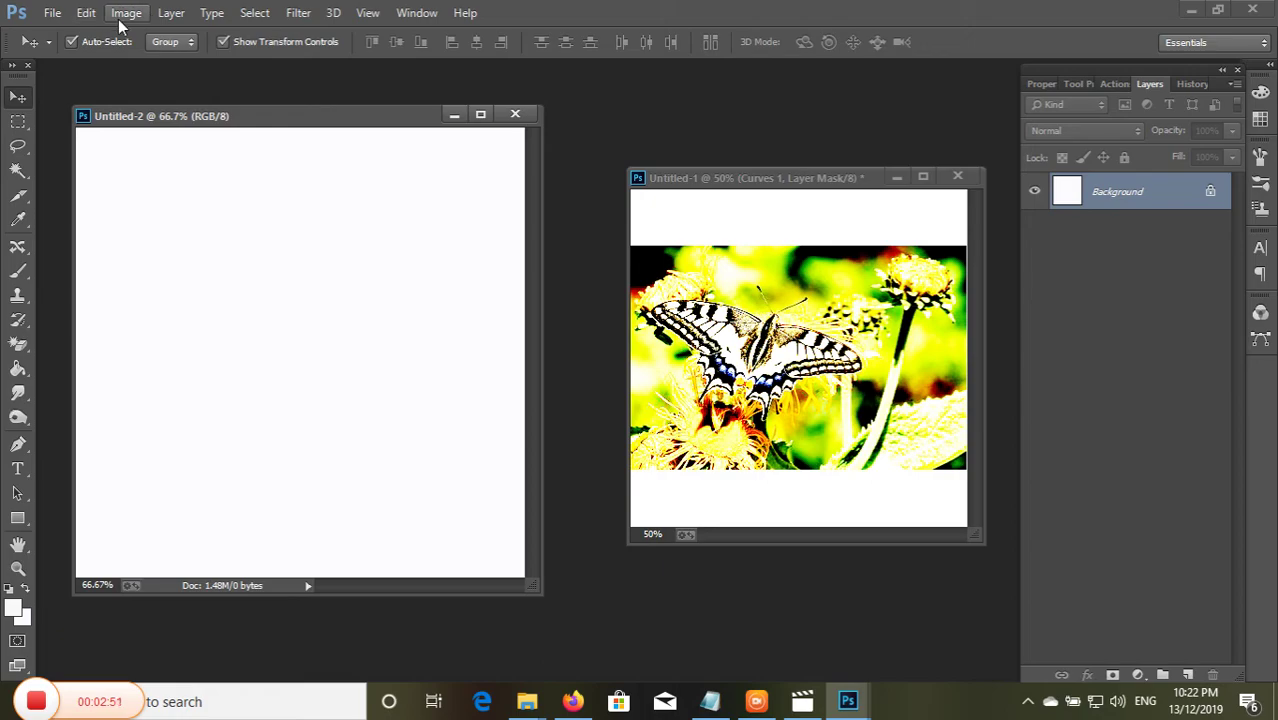
Paste and resize the original butterfly photo in Untitled-2, placing the adjusted document beside it
click(86, 13)
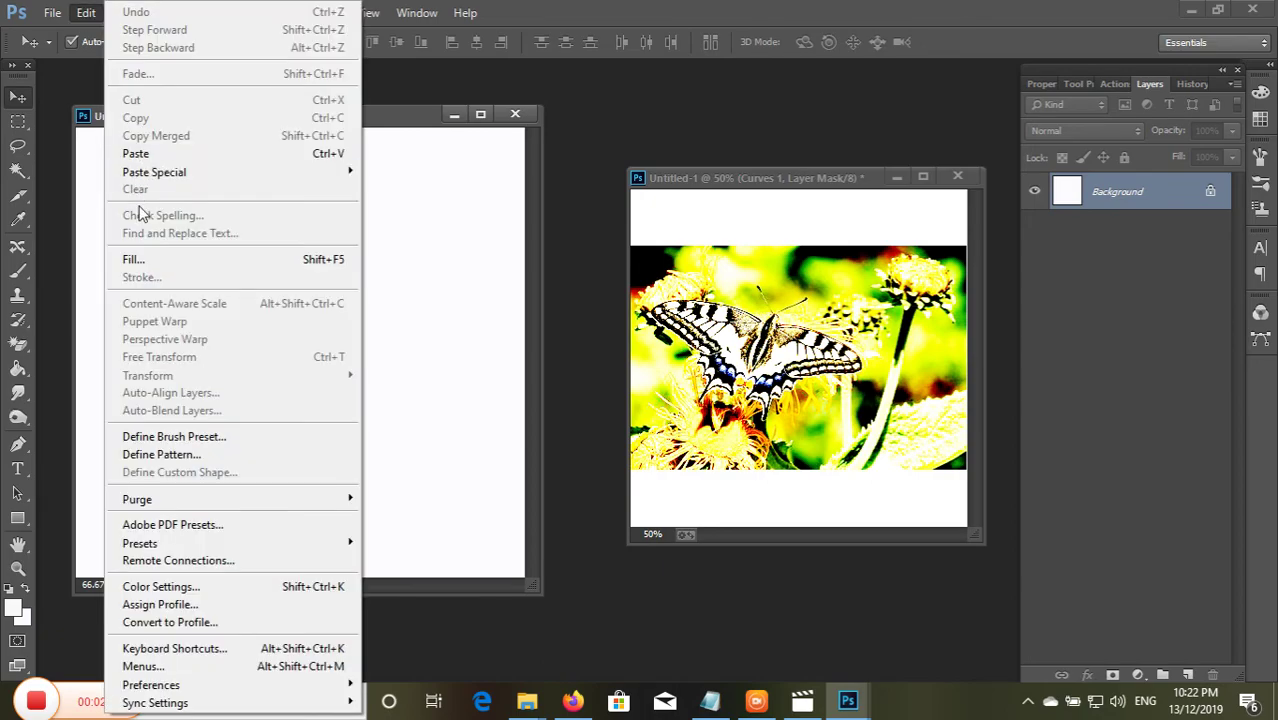
click(140, 153)
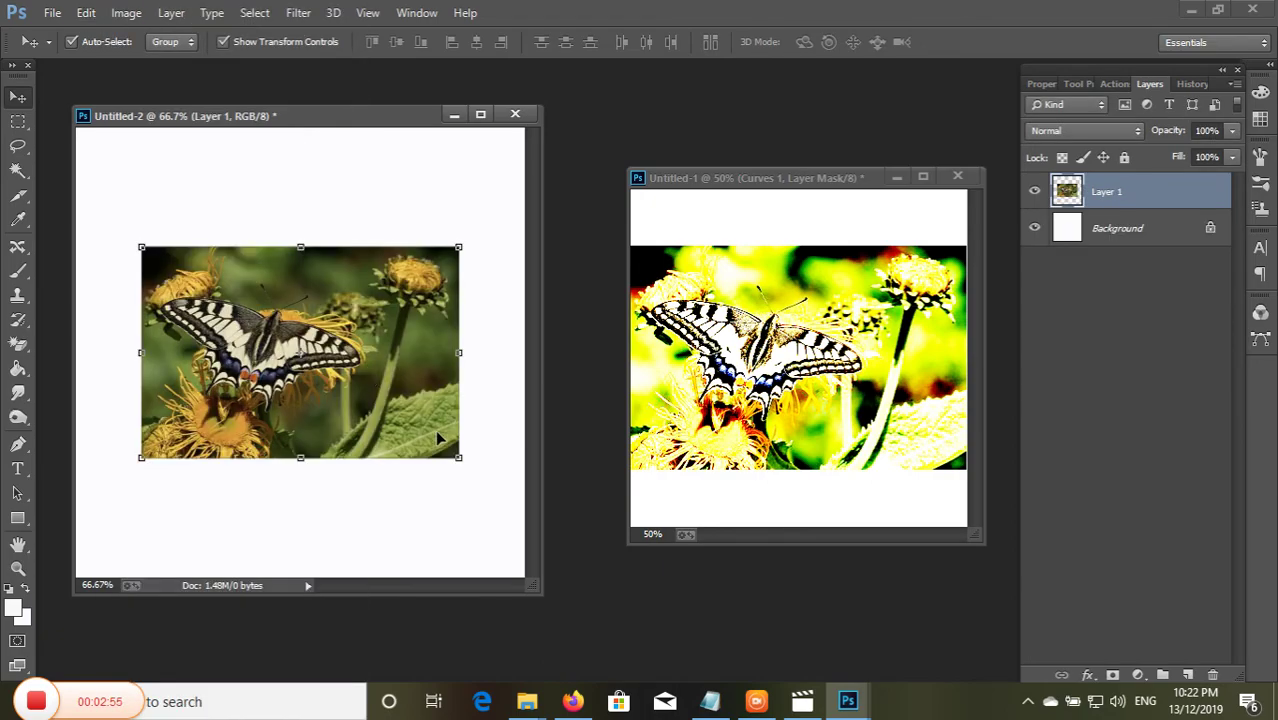
drag(460, 460, 500, 486)
click(847, 193)
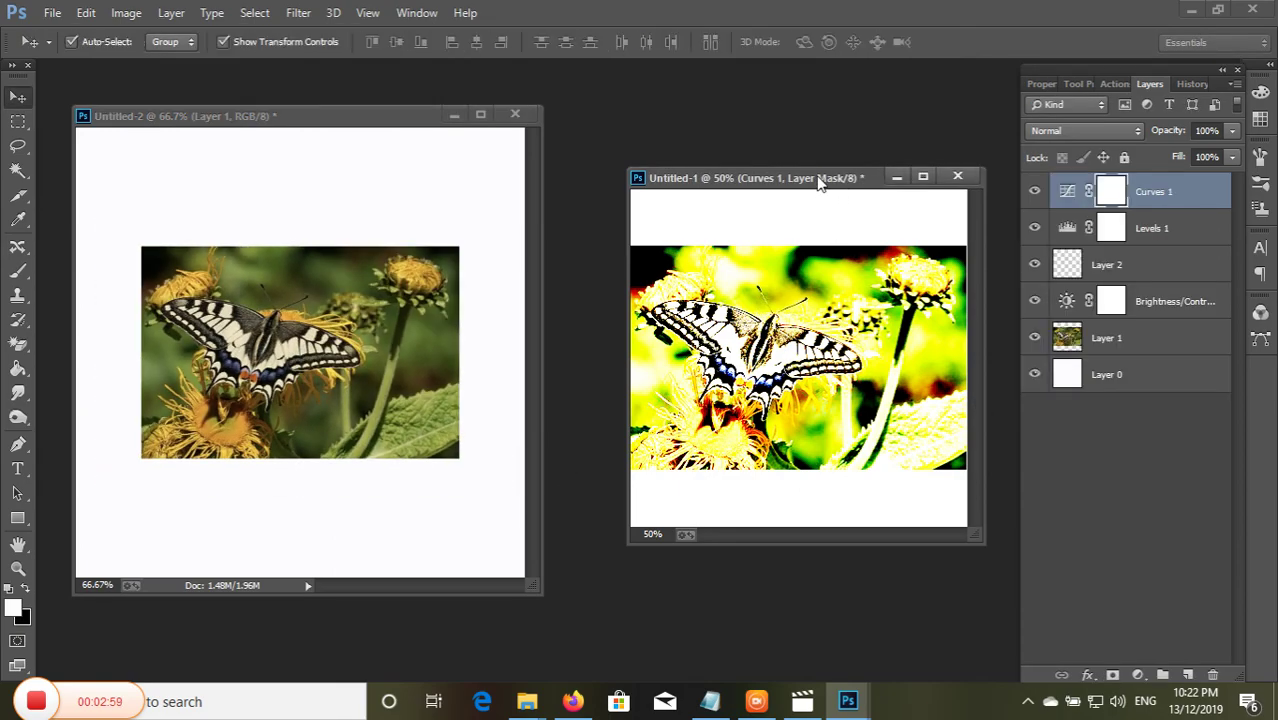
drag(816, 183, 735, 172)
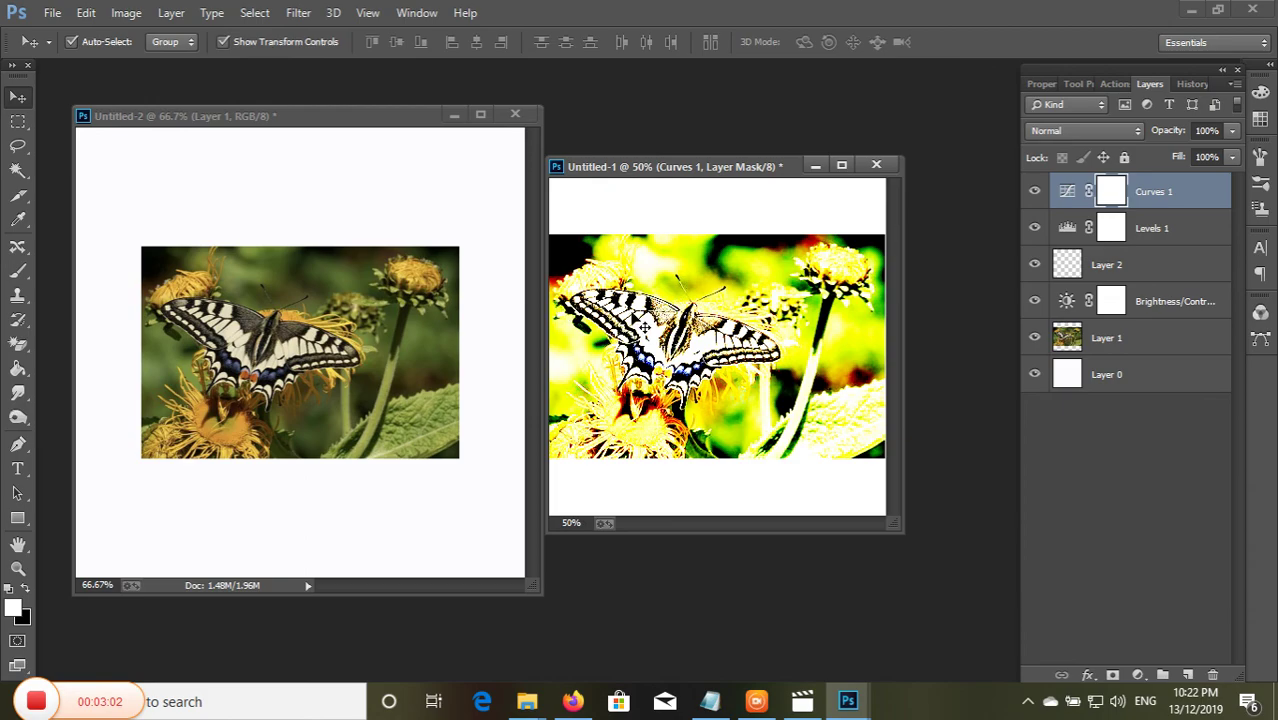